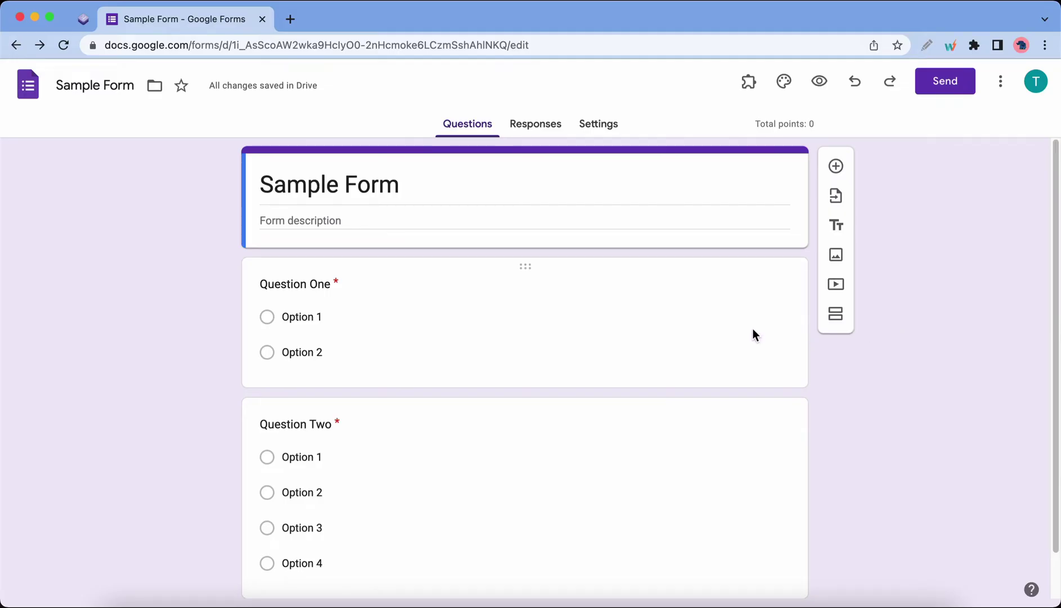
Turn on Collect email addresses in the form's Responses settings.
scroll(701, 319, "down", 2)
scroll(701, 320, "up", 2)
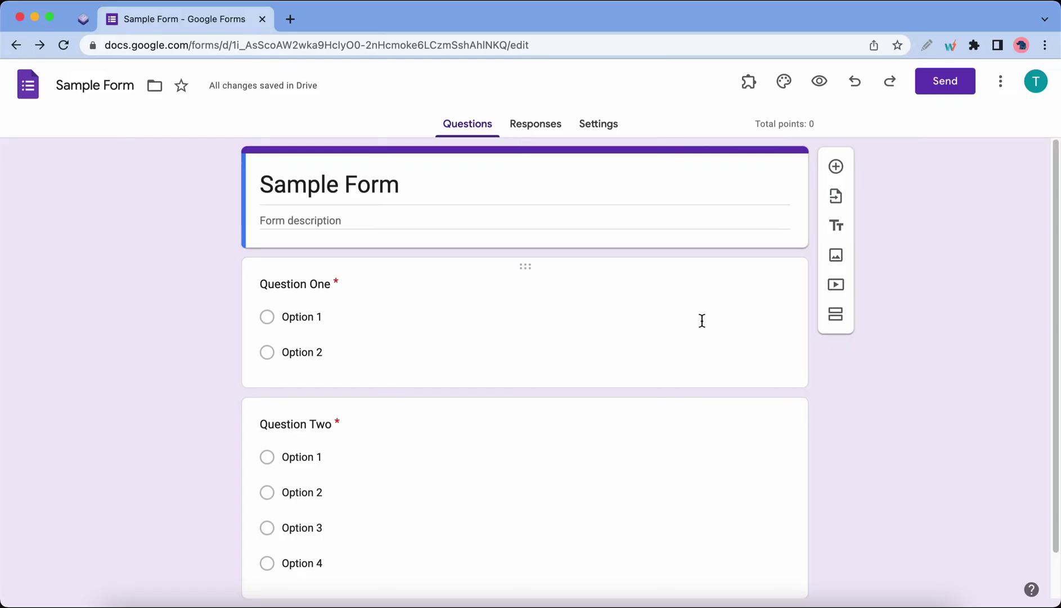
left_click(599, 125)
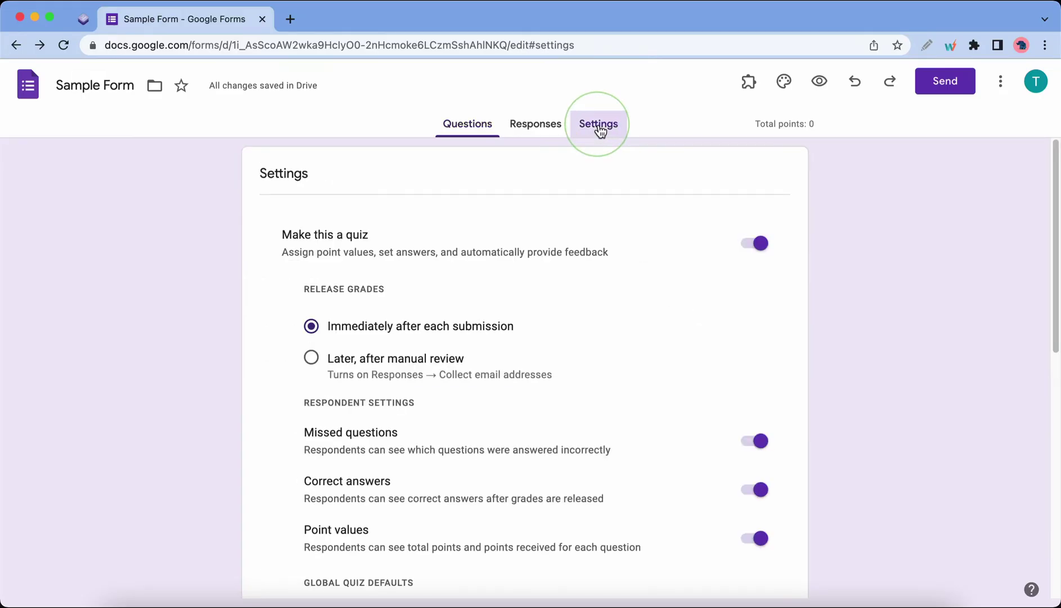
scroll(695, 273, "down", 5)
scroll(696, 272, "down", 2)
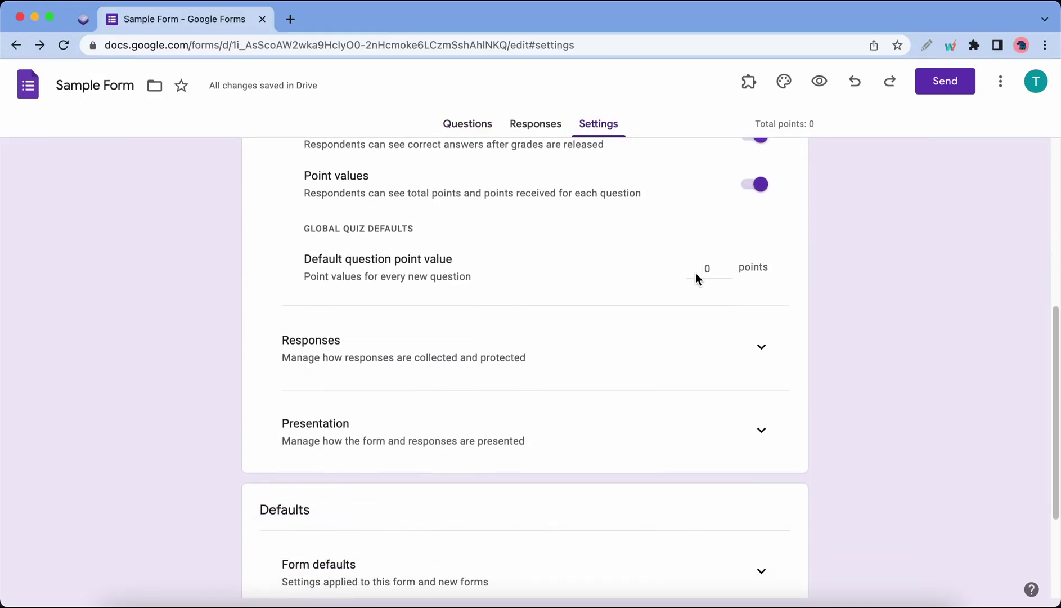
left_click(750, 346)
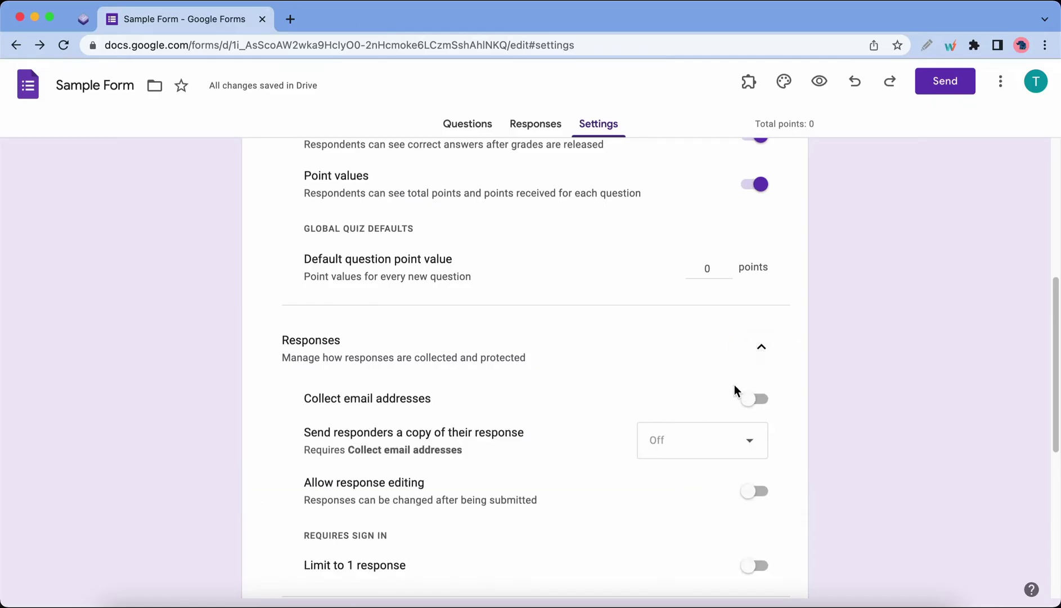
left_click(749, 400)
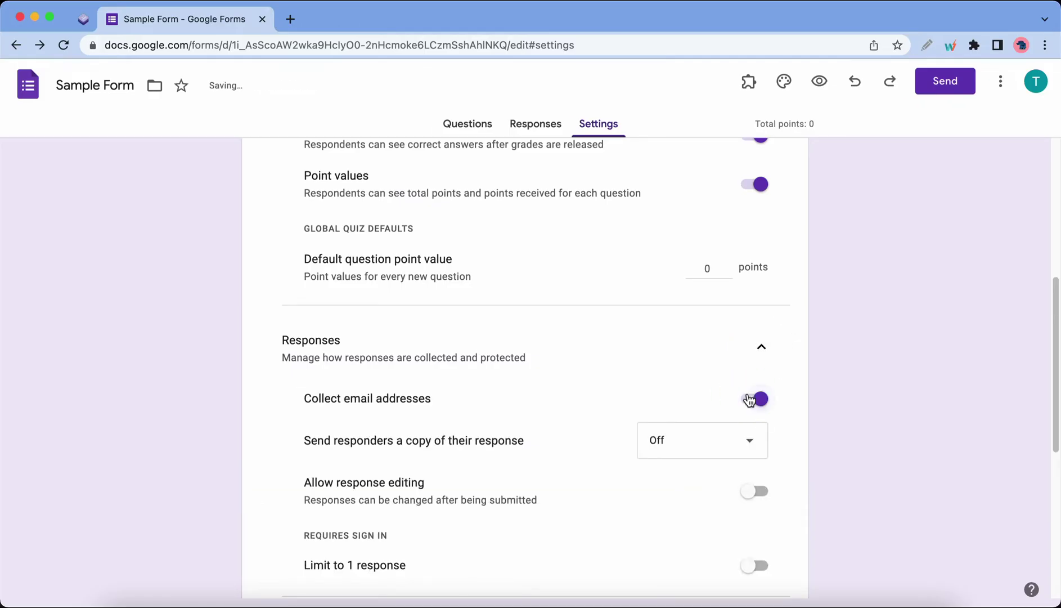
Enable Collect email addresses by default under Form defaults, then return to the questions.
scroll(748, 398, "down", 7)
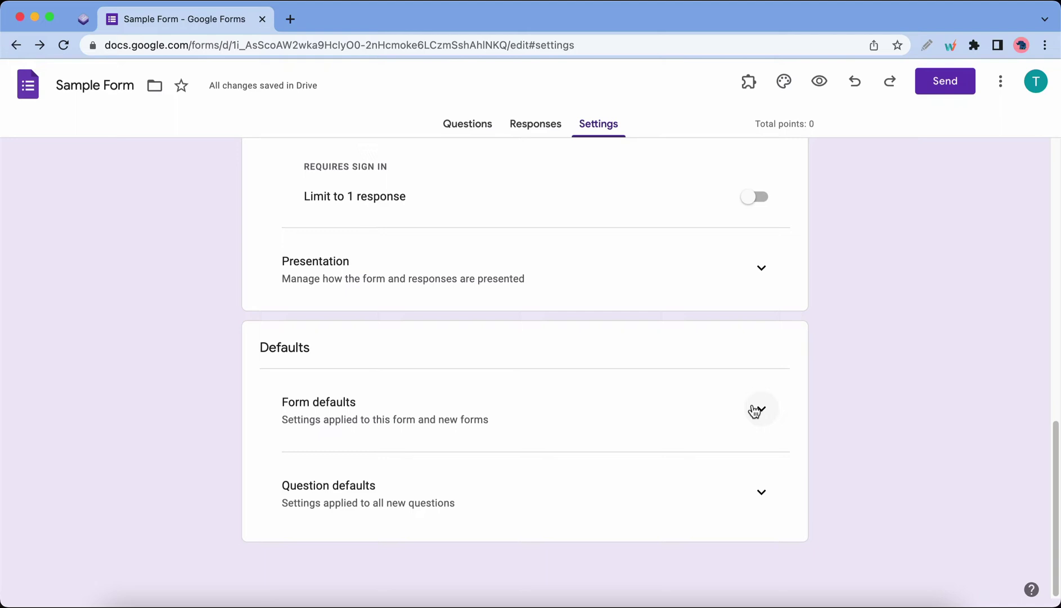
left_click(752, 414)
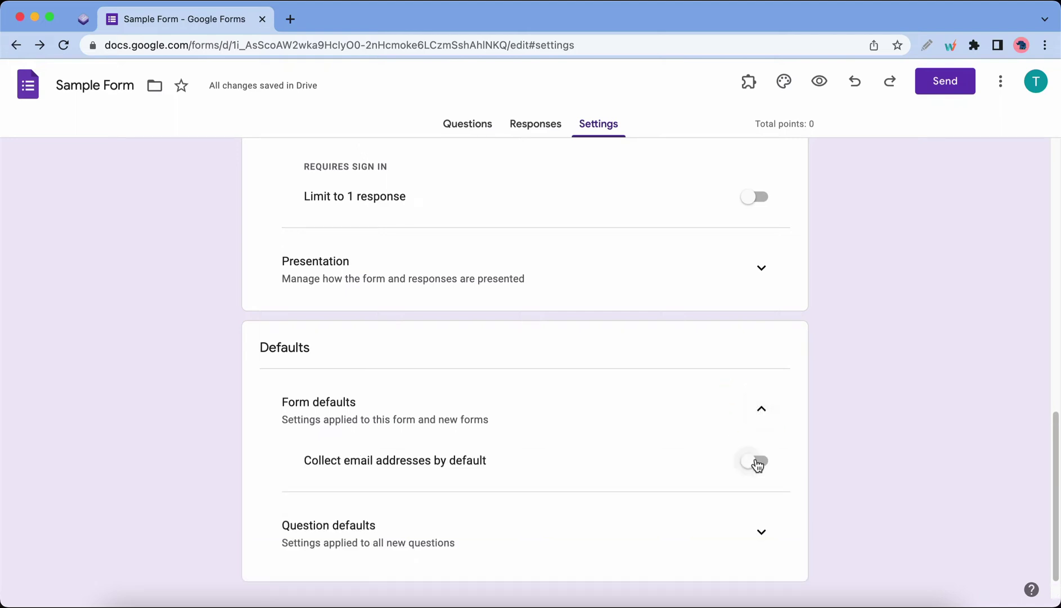
left_click(757, 462)
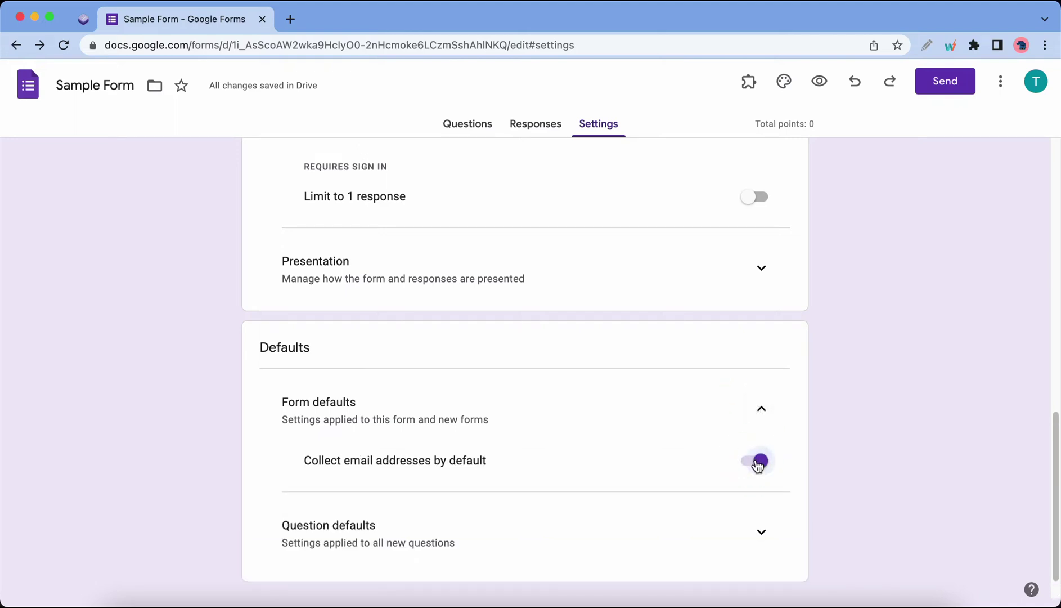
scroll(754, 412, "up", 15)
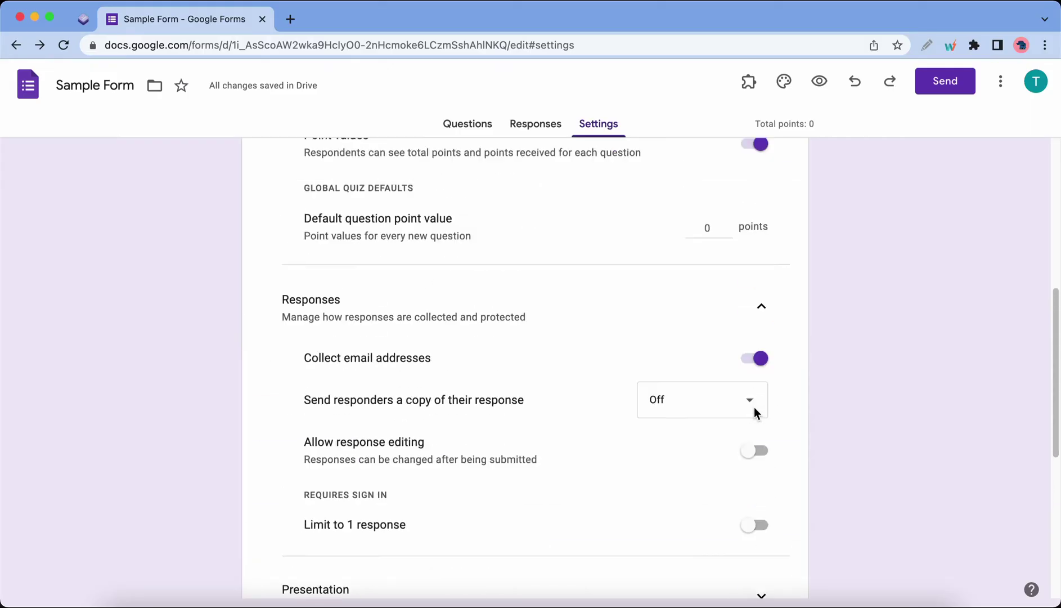
left_click(474, 133)
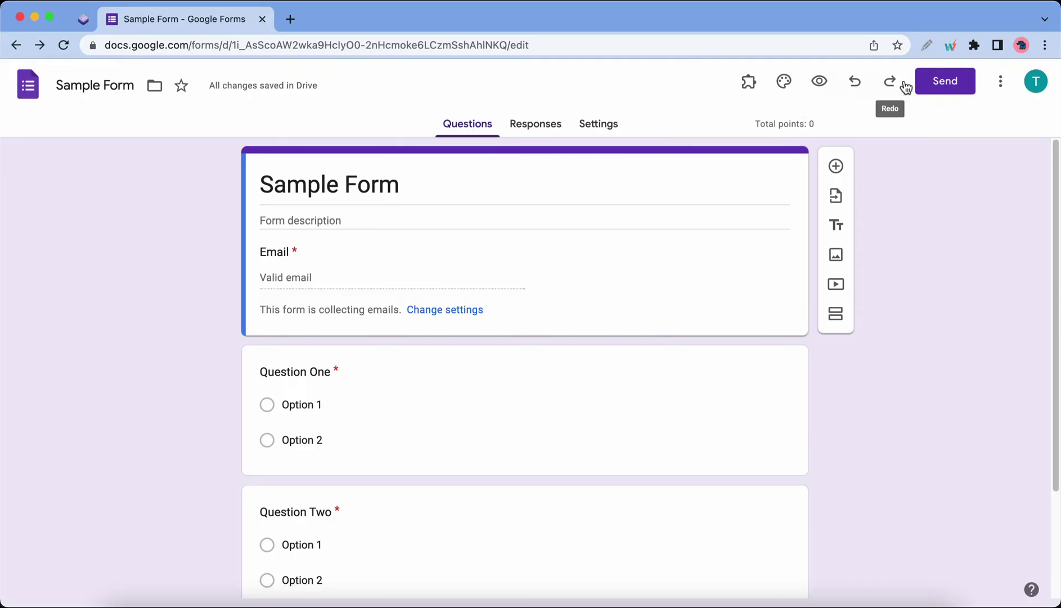
Copy the shortened share link for Sample Form from the Send dialog's Link tab.
left_click(944, 83)
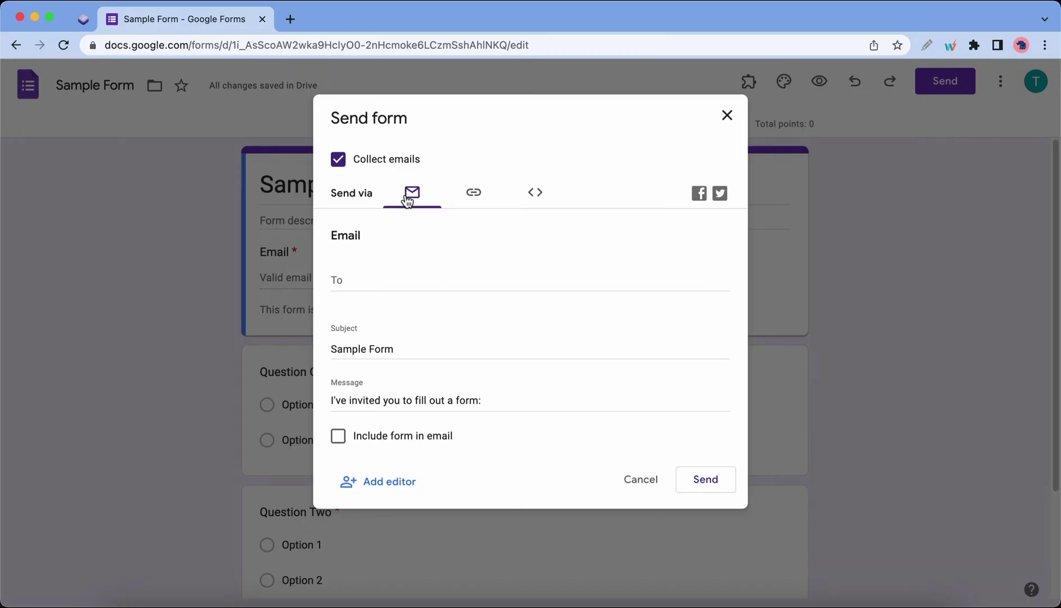
left_click(468, 198)
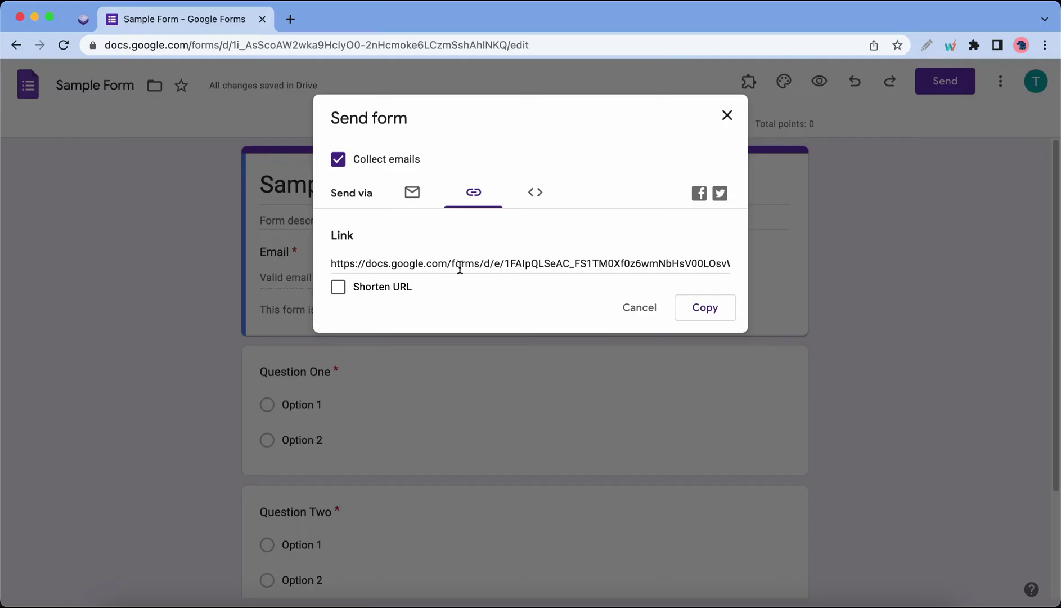
left_click(534, 197)
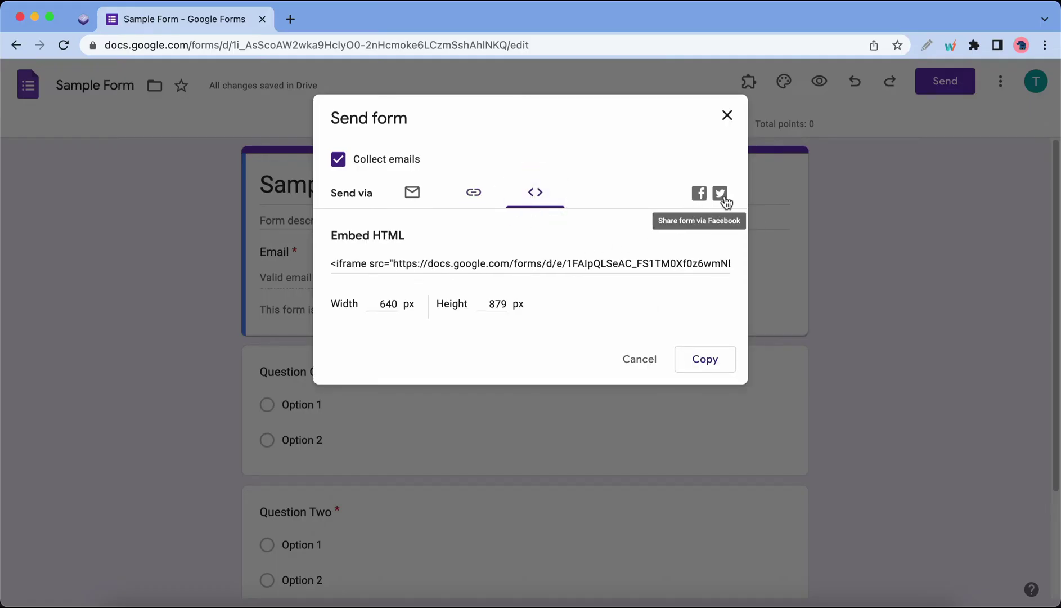
left_click(483, 197)
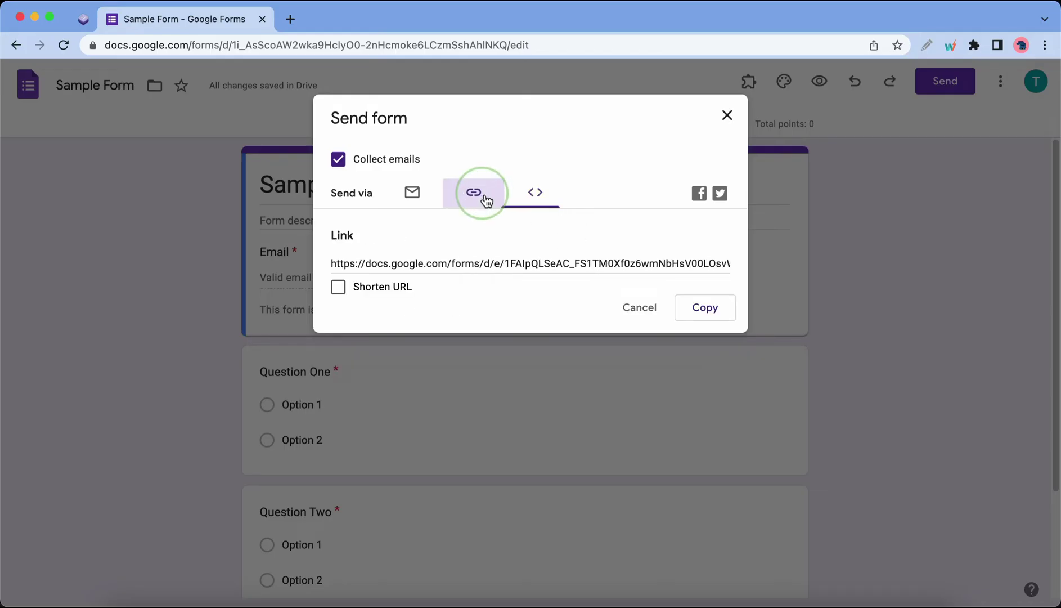
left_click(345, 290)
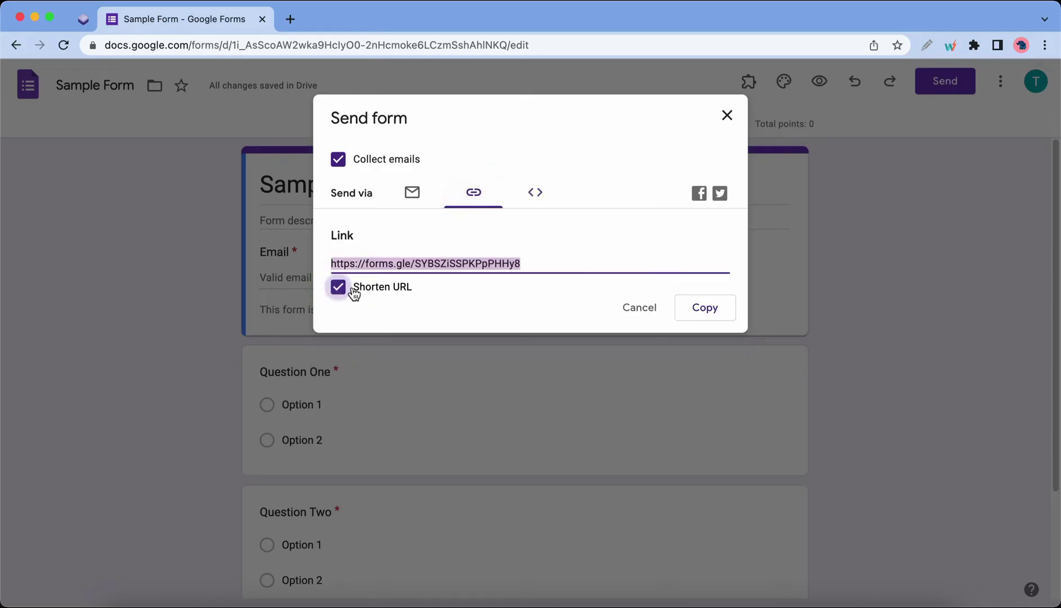
left_click(699, 313)
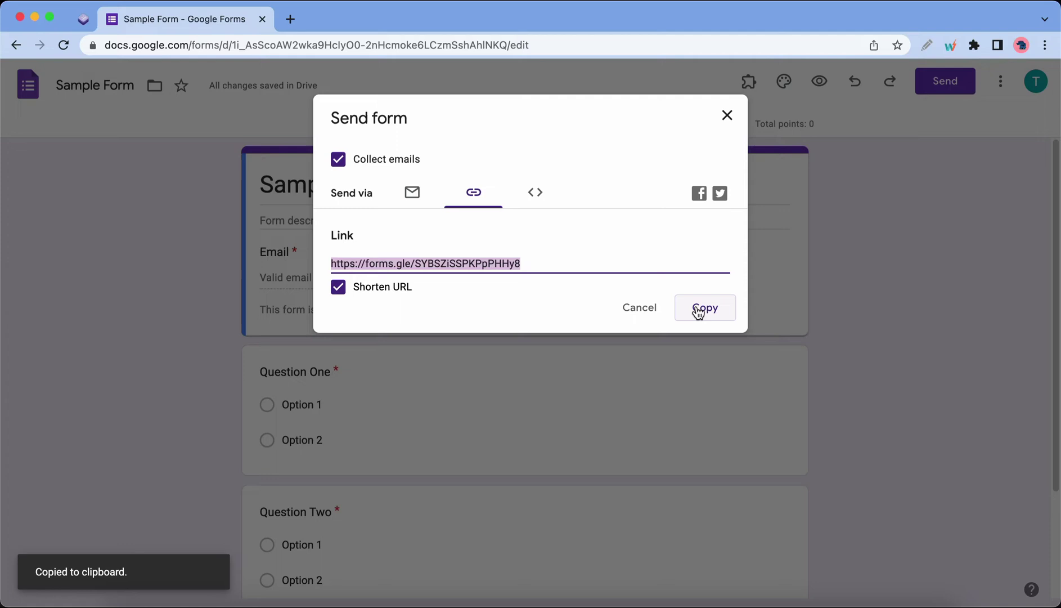
Load the form from the copied link in a new browser tab.
left_click(291, 20)
key("super+v")
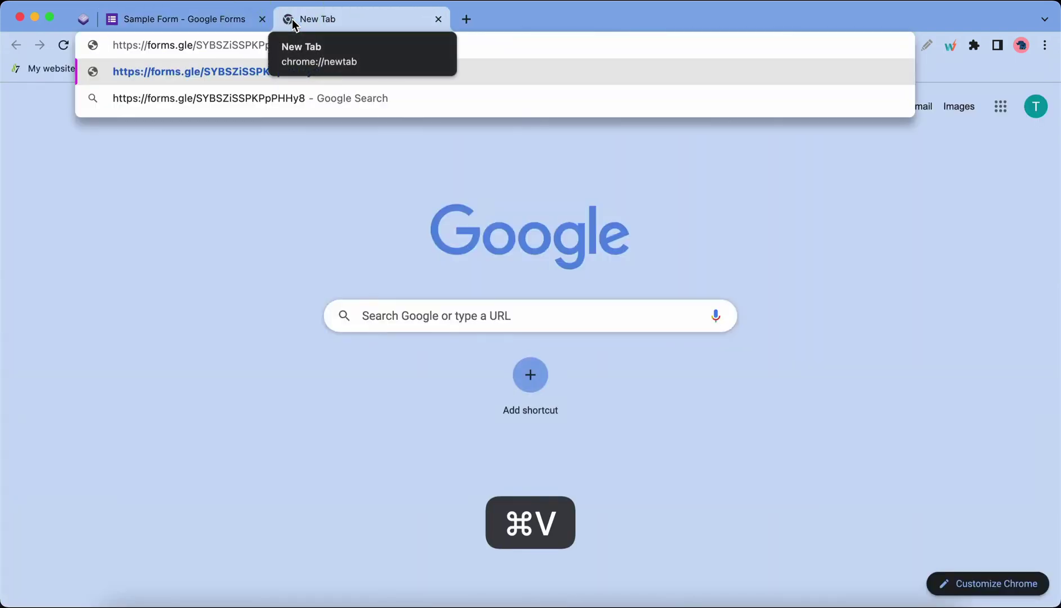
key("Return")
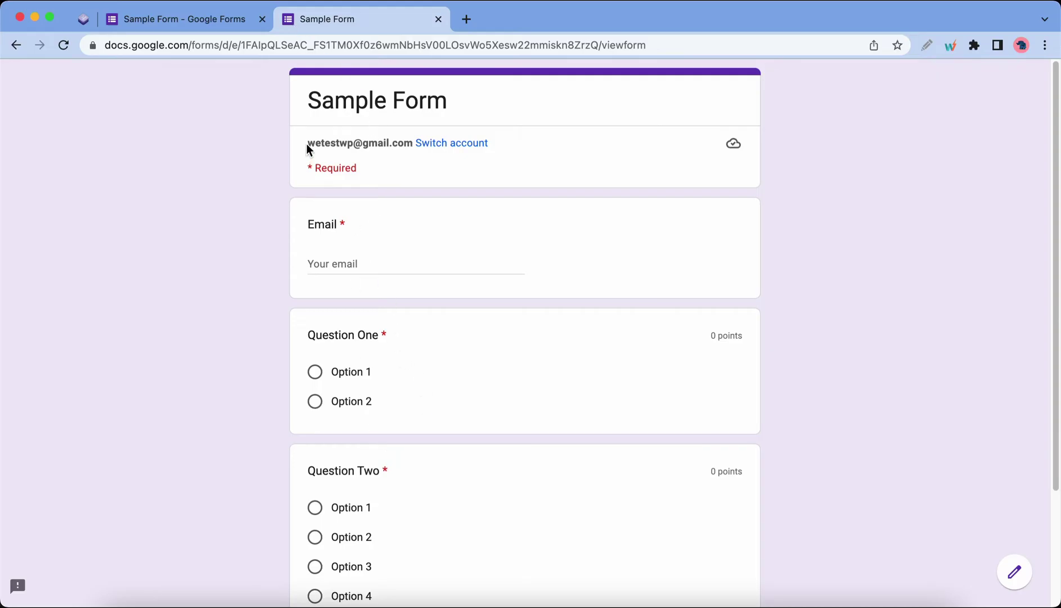
Fill the Email answer with the signed-in account's email address.
left_click_drag(308, 143, 415, 141)
key("super+c")
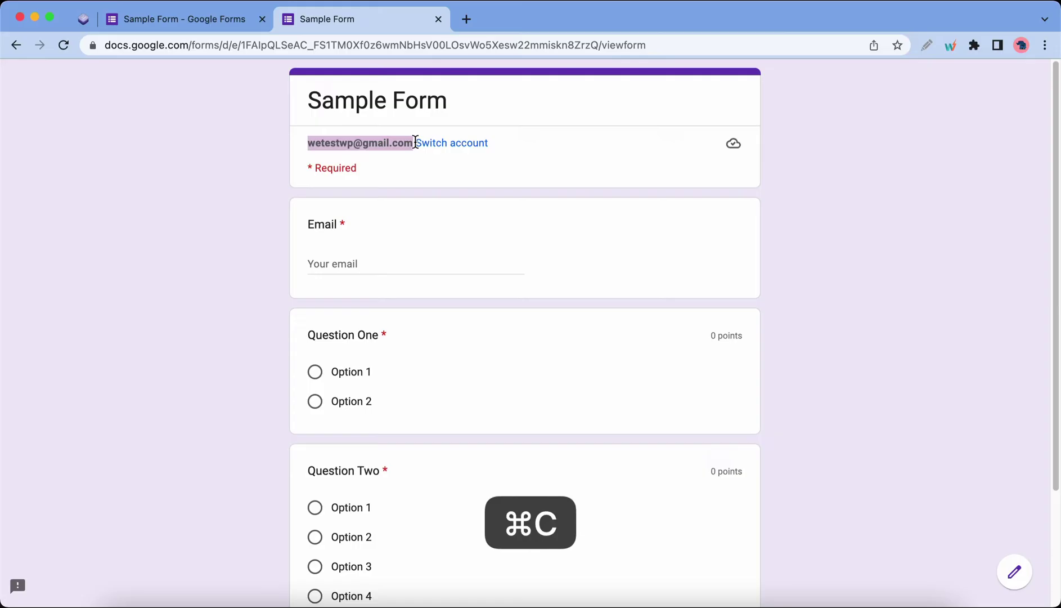
left_click(352, 265)
key("super+v")
left_click(325, 265)
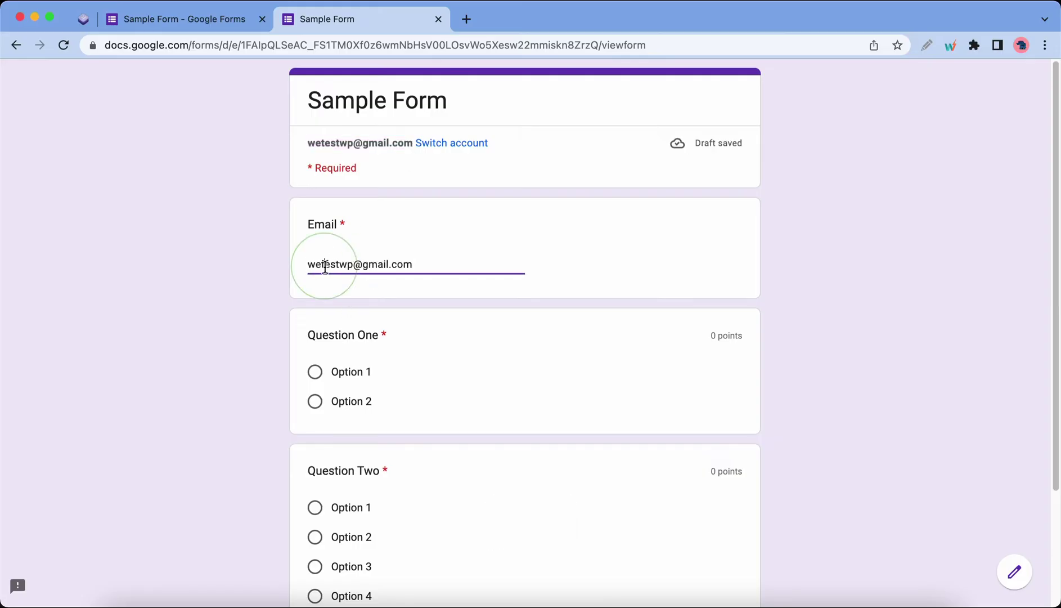
type("eeee")
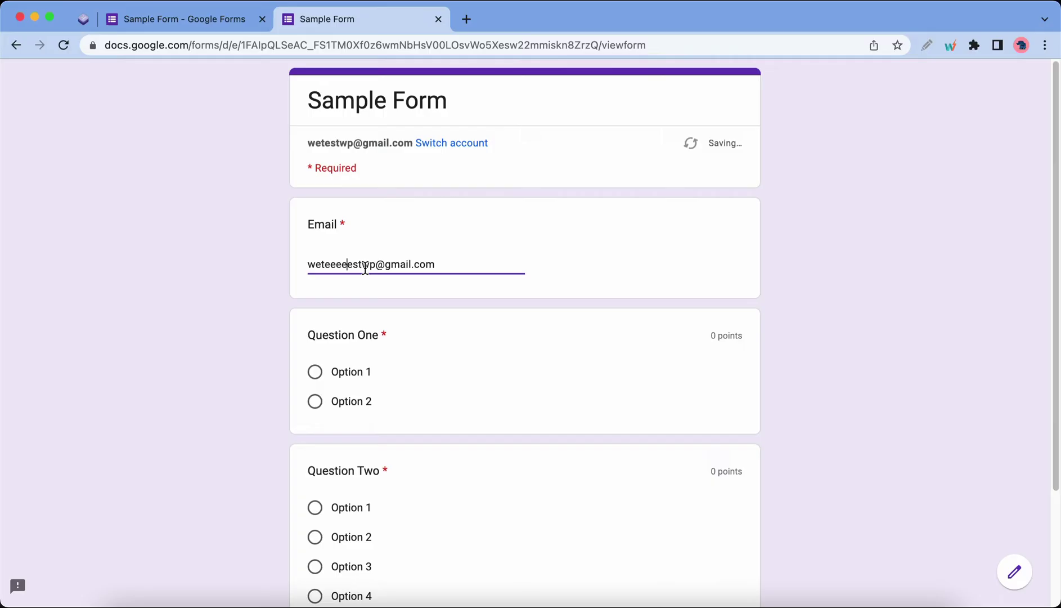
Answer Option 1 for Question One and Option 2 for Question Two, then submit.
left_click(316, 371)
left_click(318, 537)
scroll(394, 461, "down", 2)
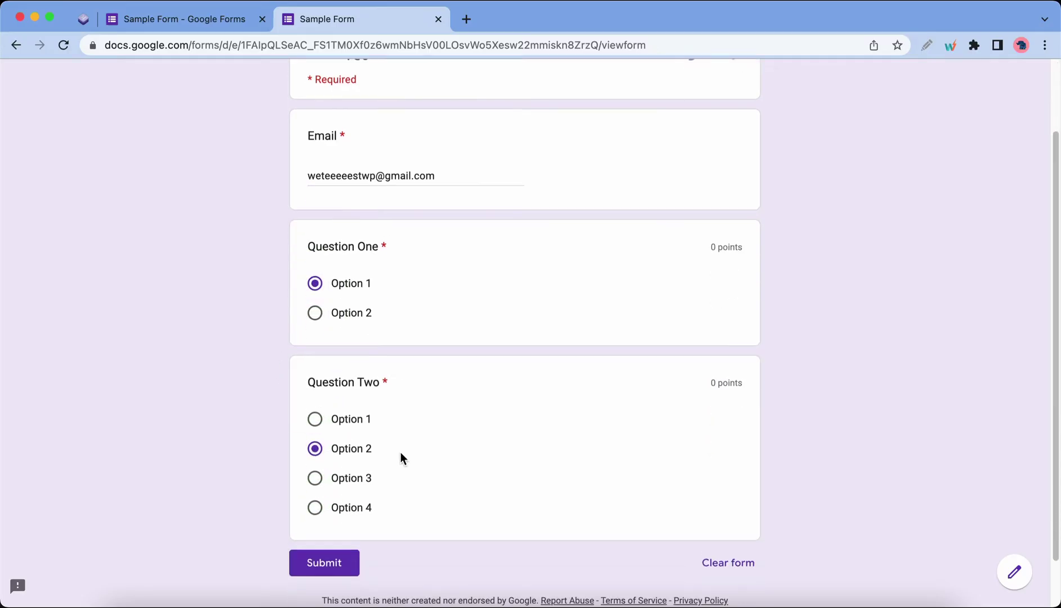
left_click(349, 561)
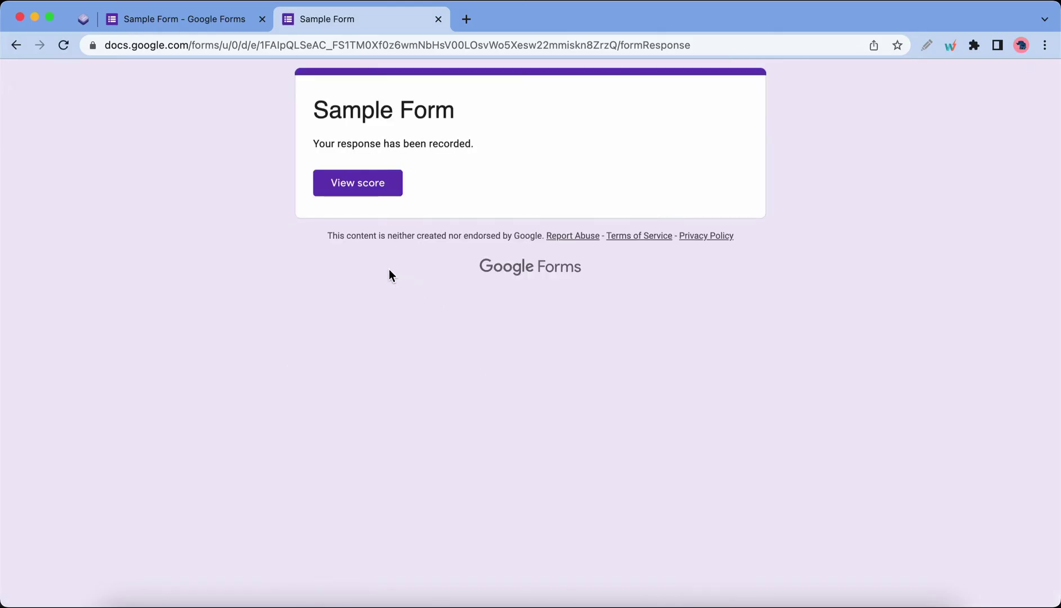
Return to the editor and look through the Responses Summary view.
left_click(442, 18)
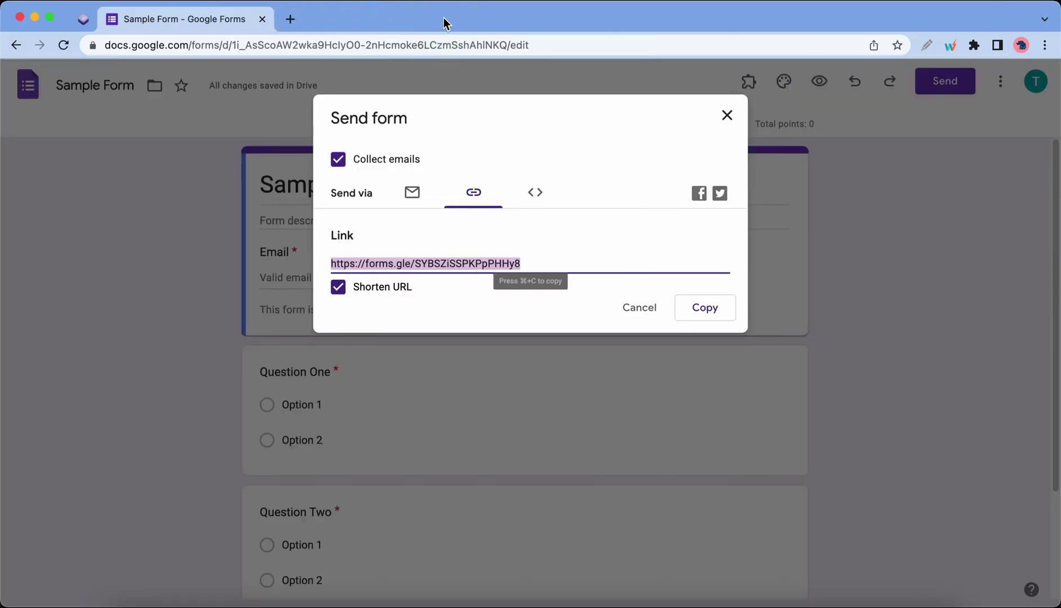
left_click(735, 121)
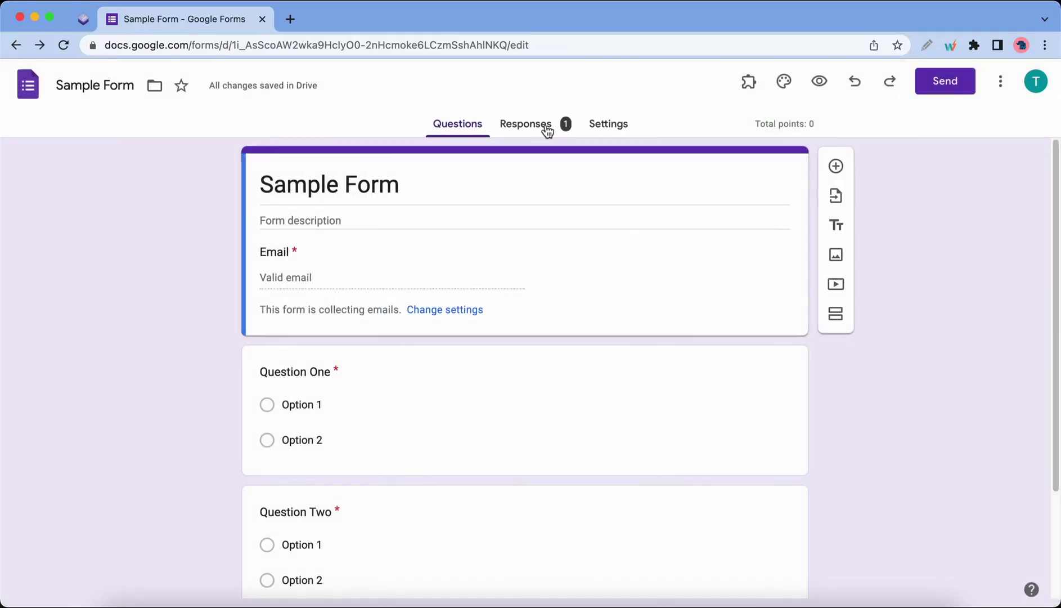
left_click(547, 128)
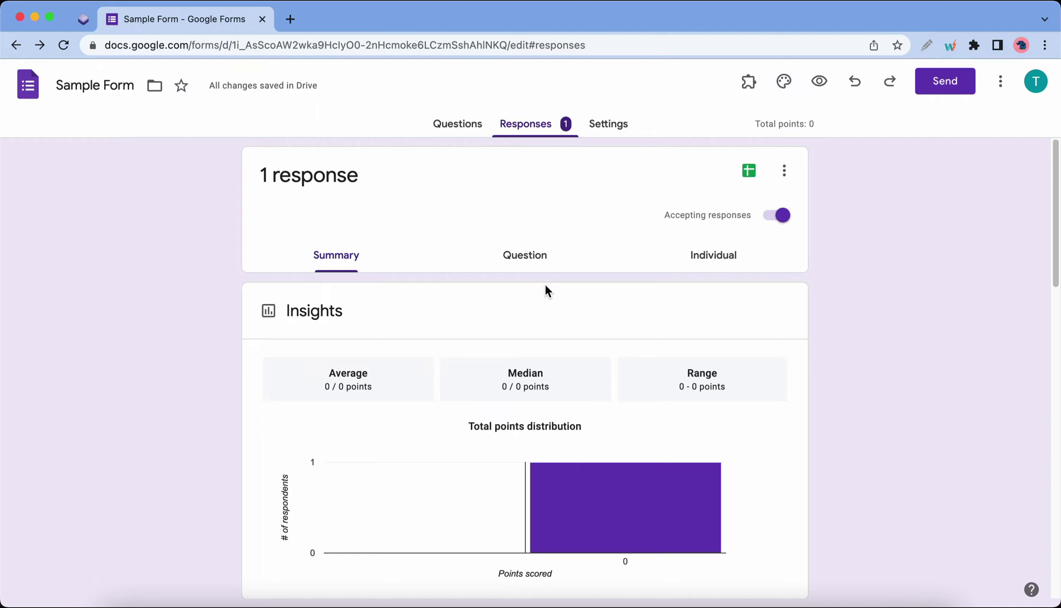
scroll(542, 321, "down", 8)
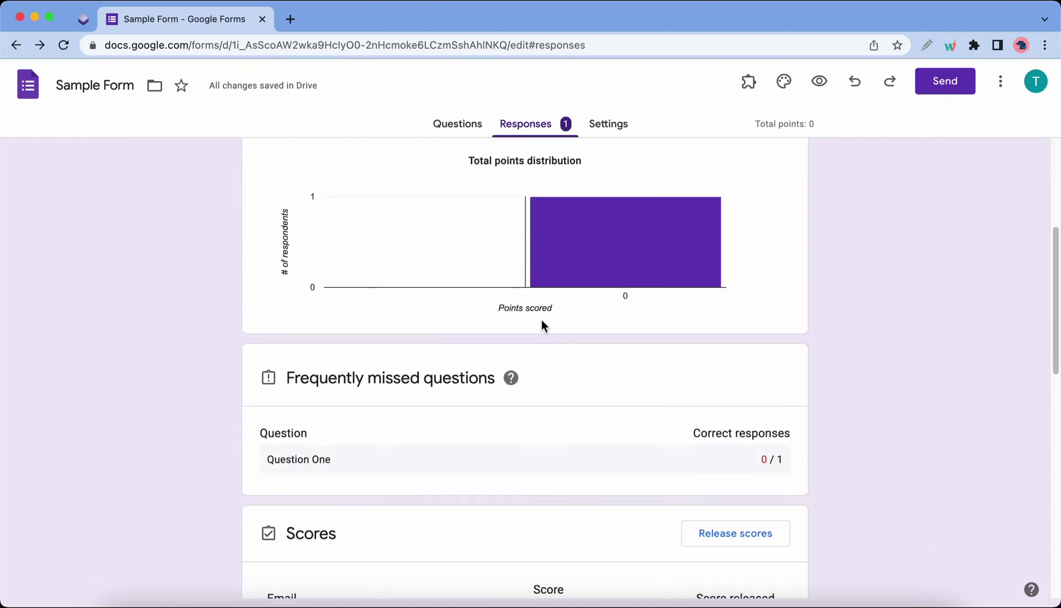
scroll(541, 325, "down", 8)
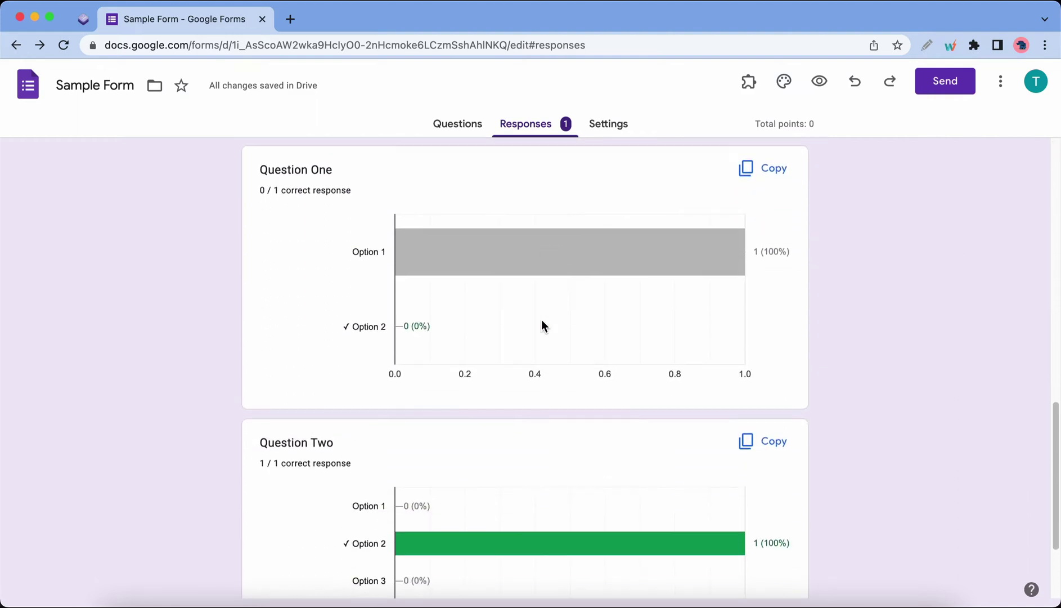
scroll(541, 326, "down", 2)
scroll(542, 320, "up", 20)
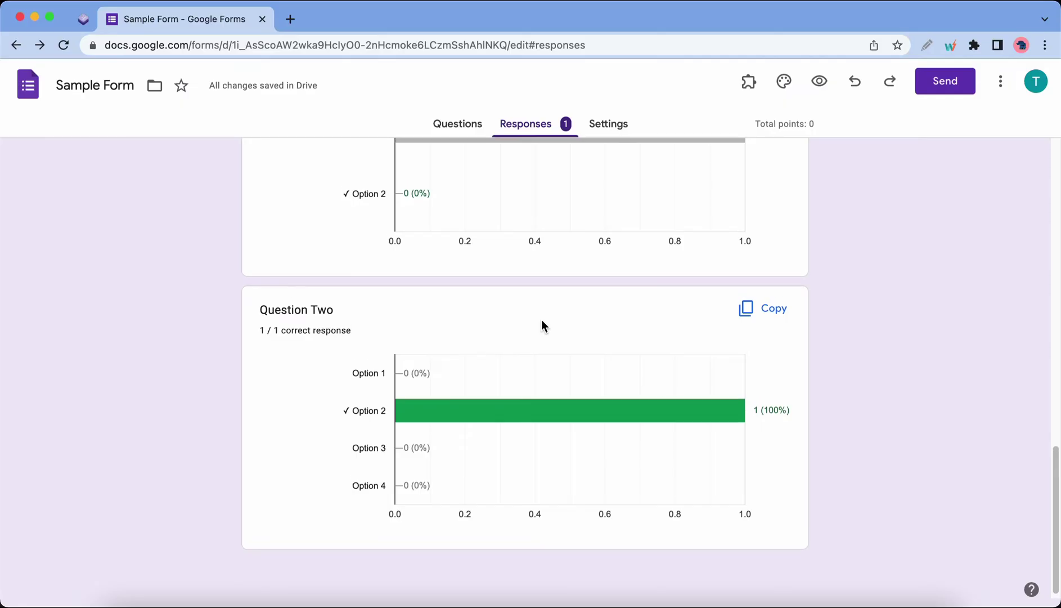
Review the response in the Question view and the Individual view.
left_click(533, 269)
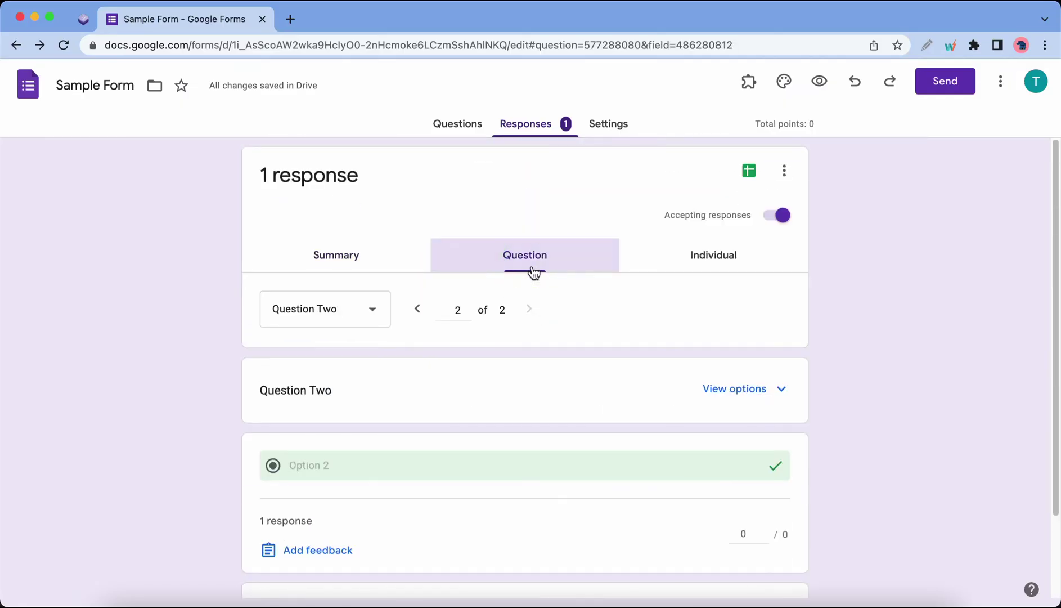
scroll(533, 273, "down", 2)
scroll(534, 273, "up", 2)
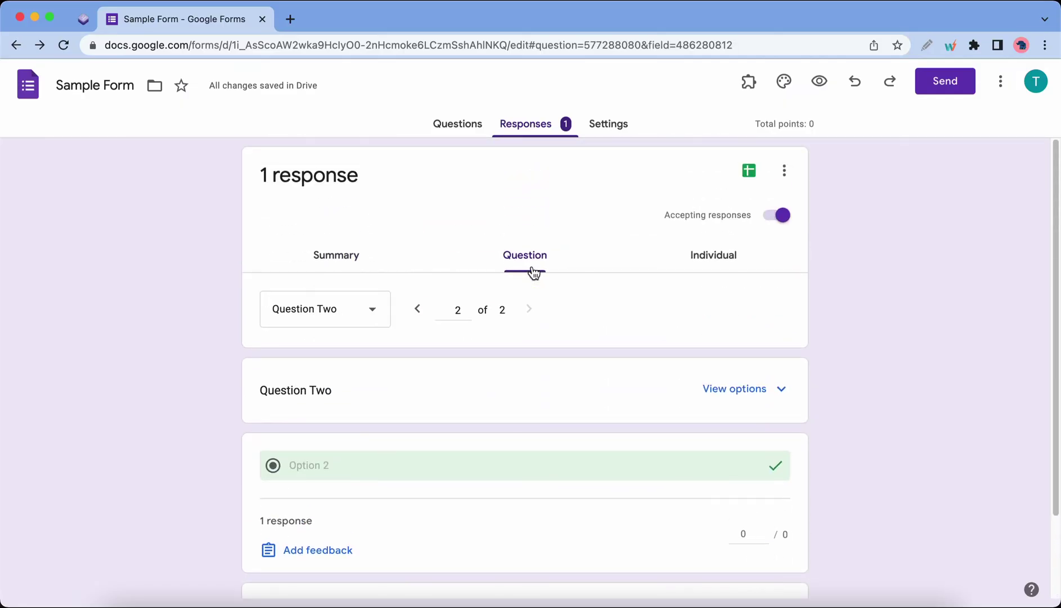
left_click(683, 255)
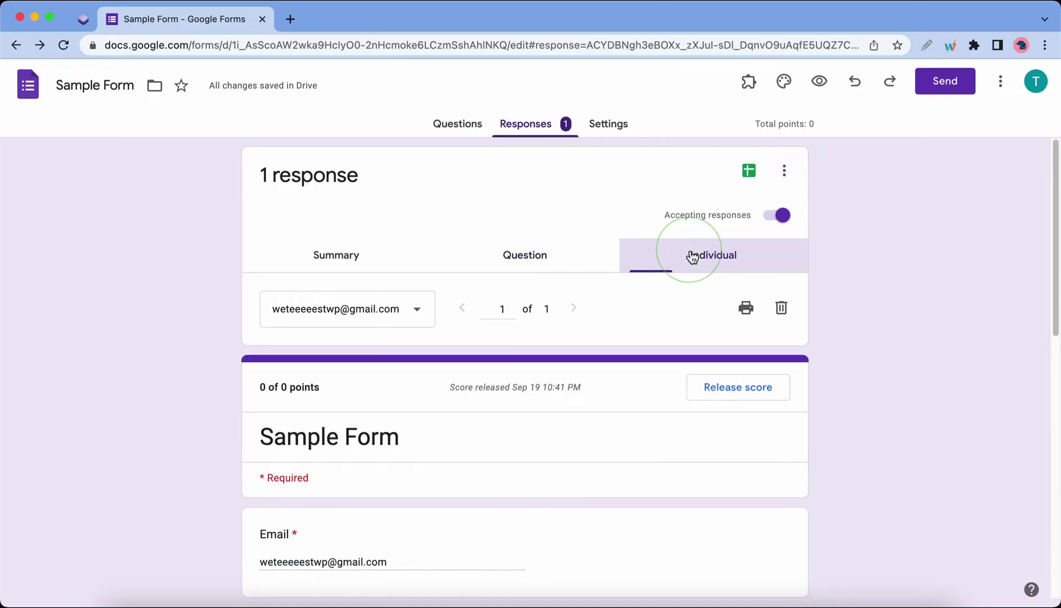
scroll(664, 258, "down", 6)
scroll(664, 258, "down", 3)
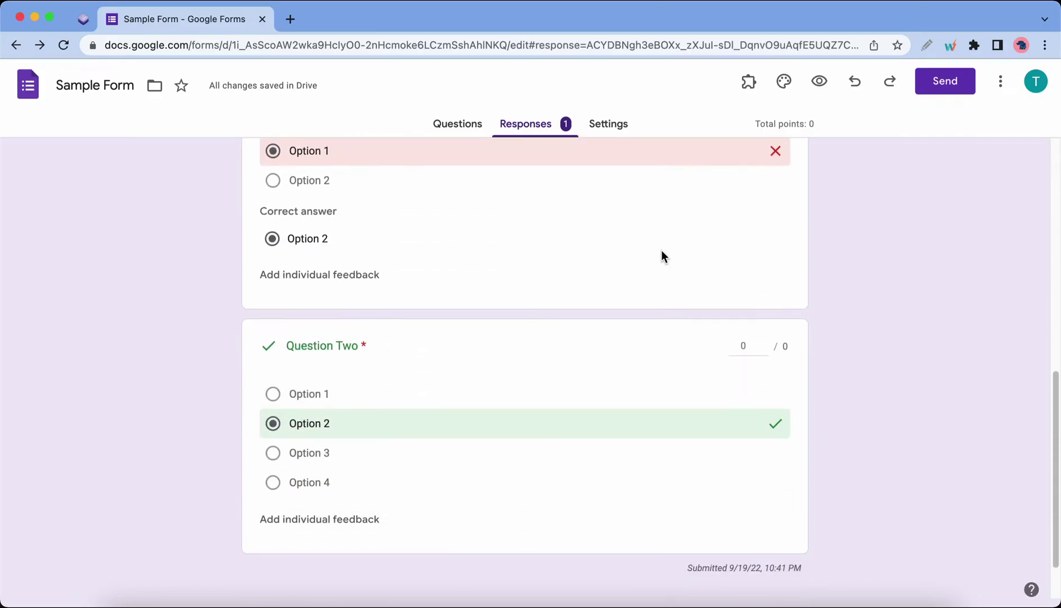
scroll(662, 256, "up", 10)
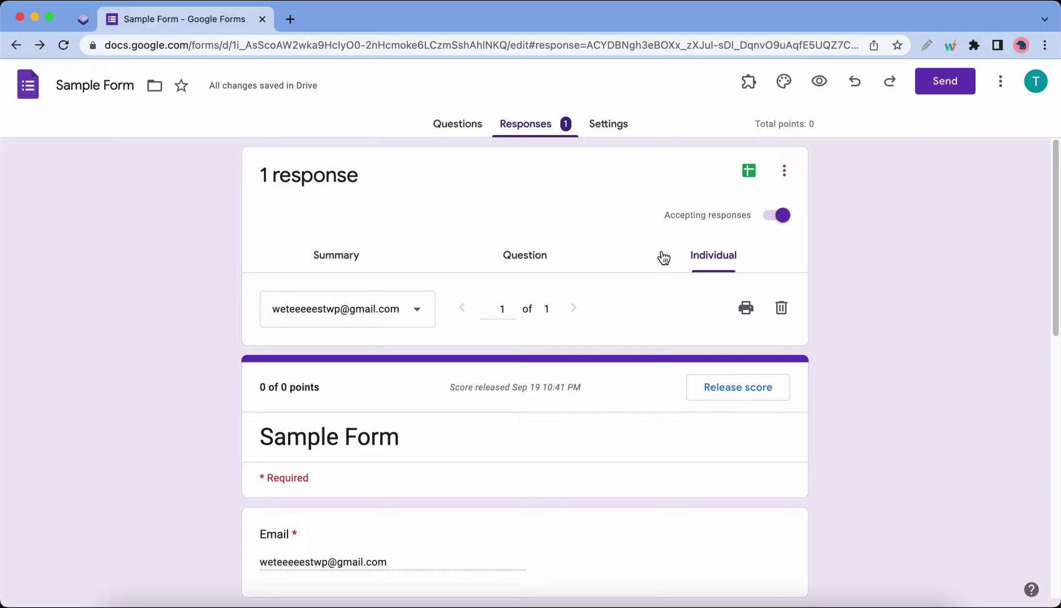
left_click(747, 171)
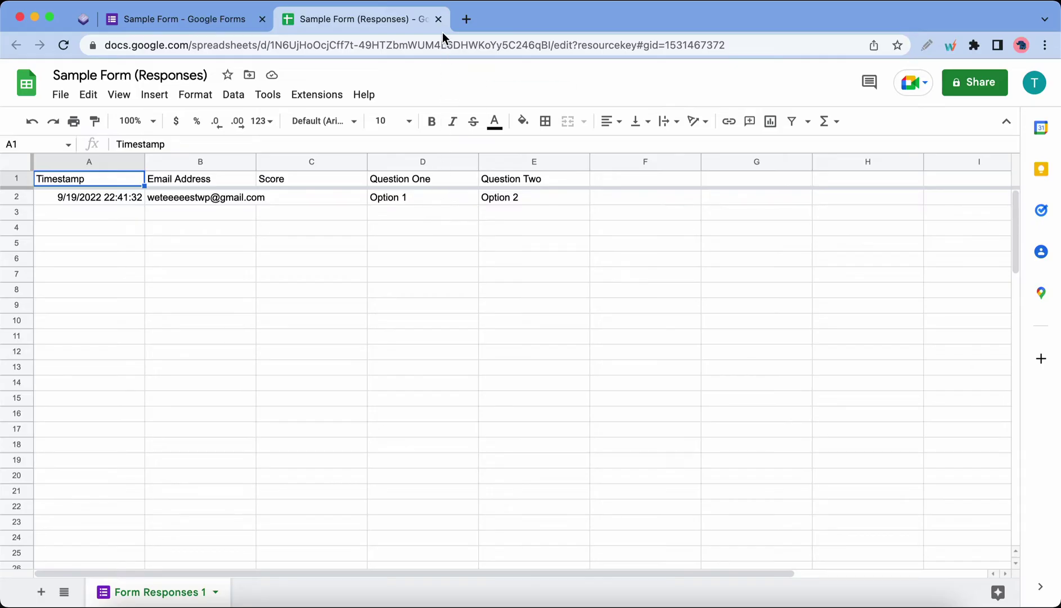
left_click(439, 19)
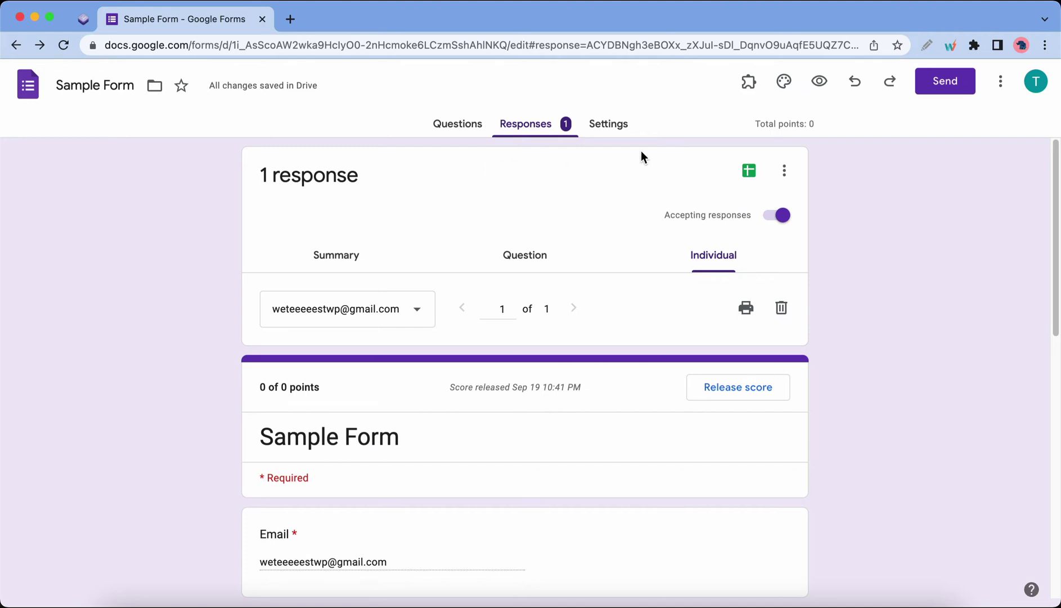
Search the add-on marketplace for 'extended forms' and open Timer for Google Forms.
left_click(1002, 86)
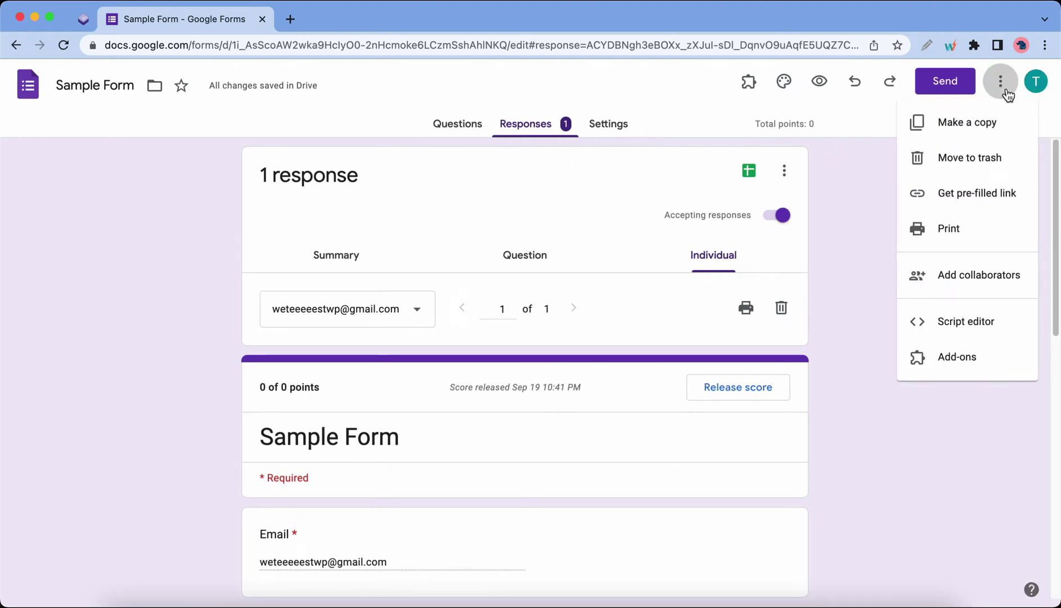
left_click(954, 355)
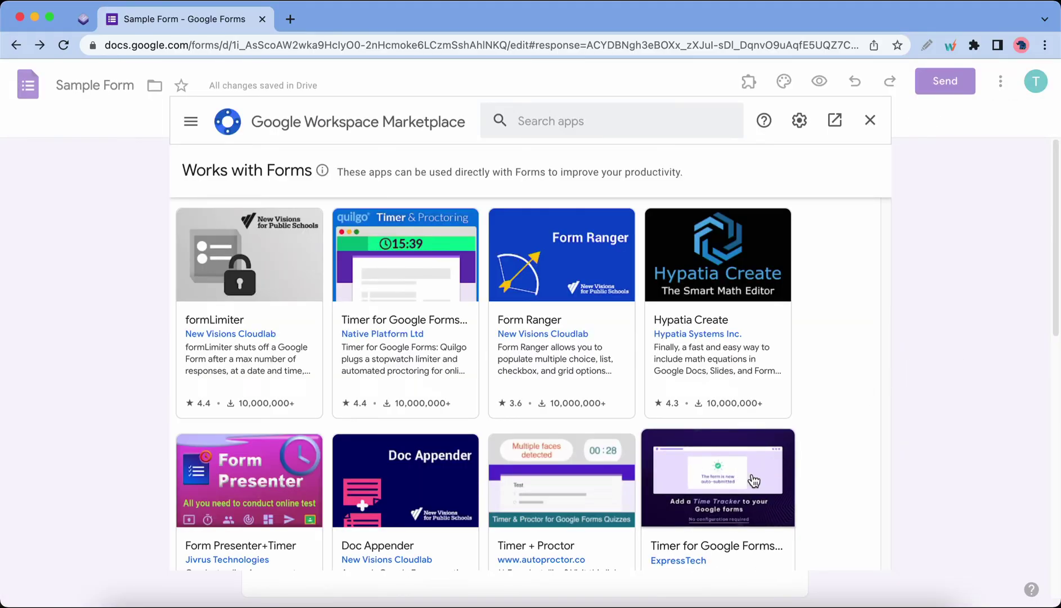
left_click(524, 120)
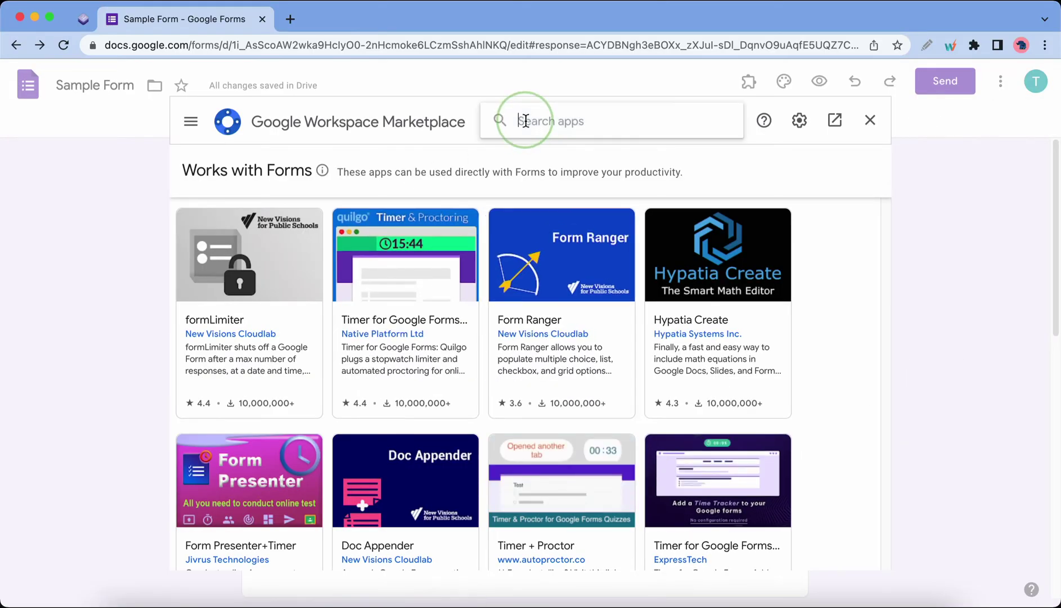
type("extended forms")
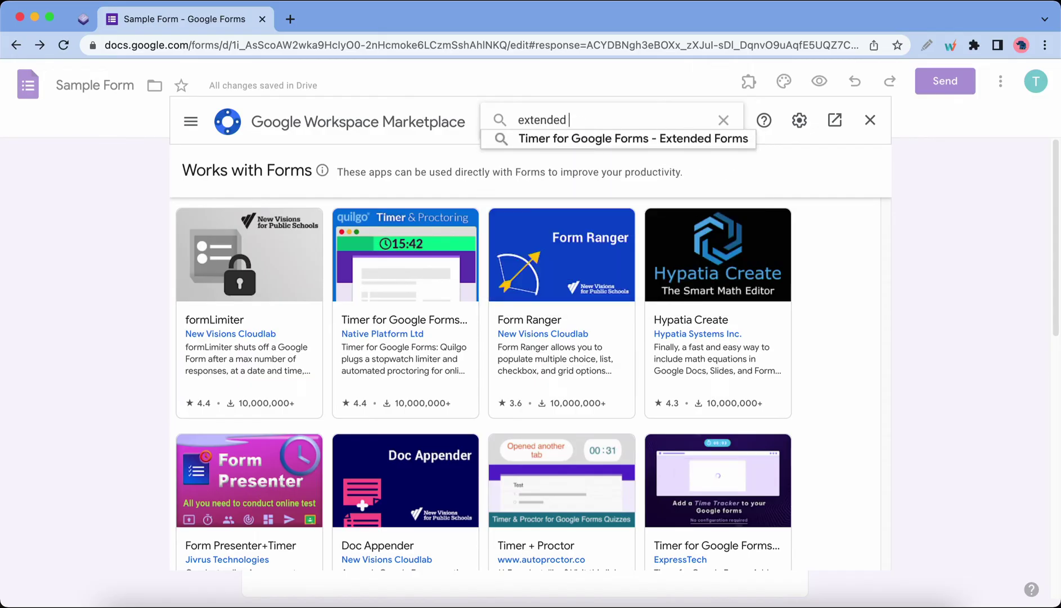
left_click(547, 136)
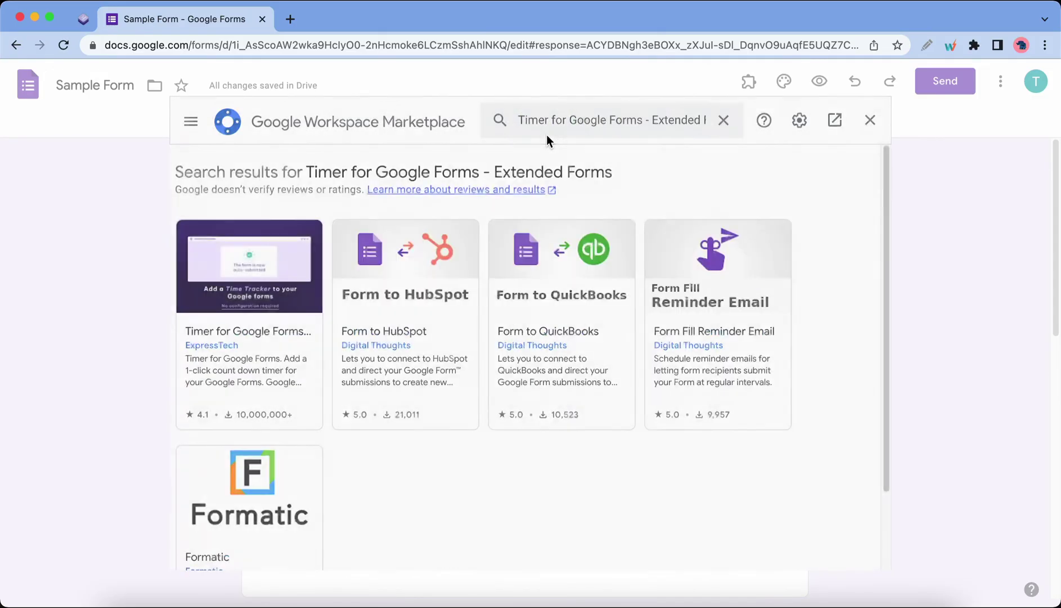
left_click(289, 269)
Install the timer add-on, choosing the signed-in account and allowing Extended Forms access.
left_click(742, 232)
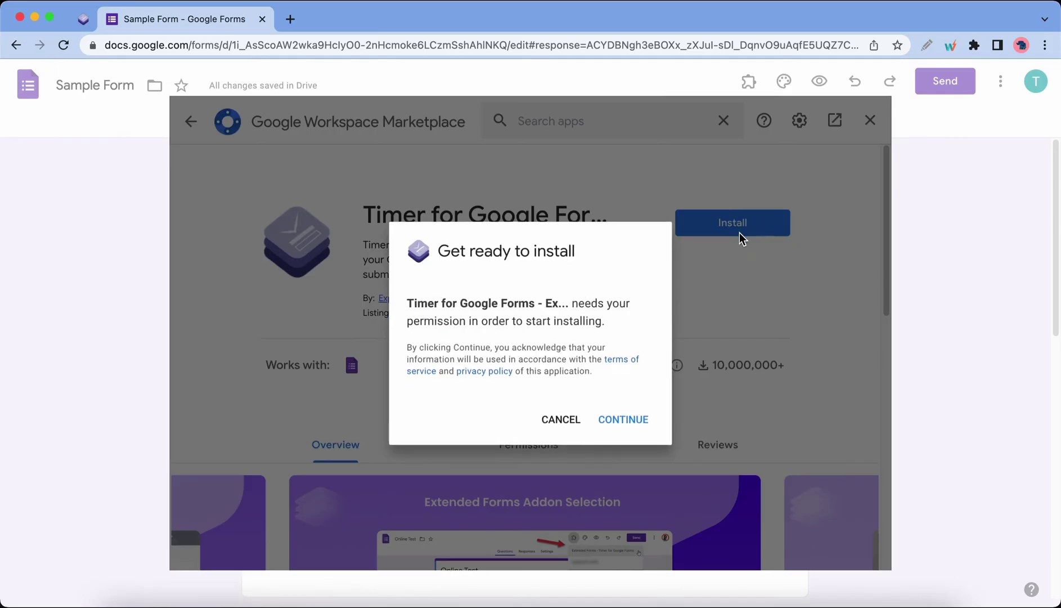
left_click(645, 416)
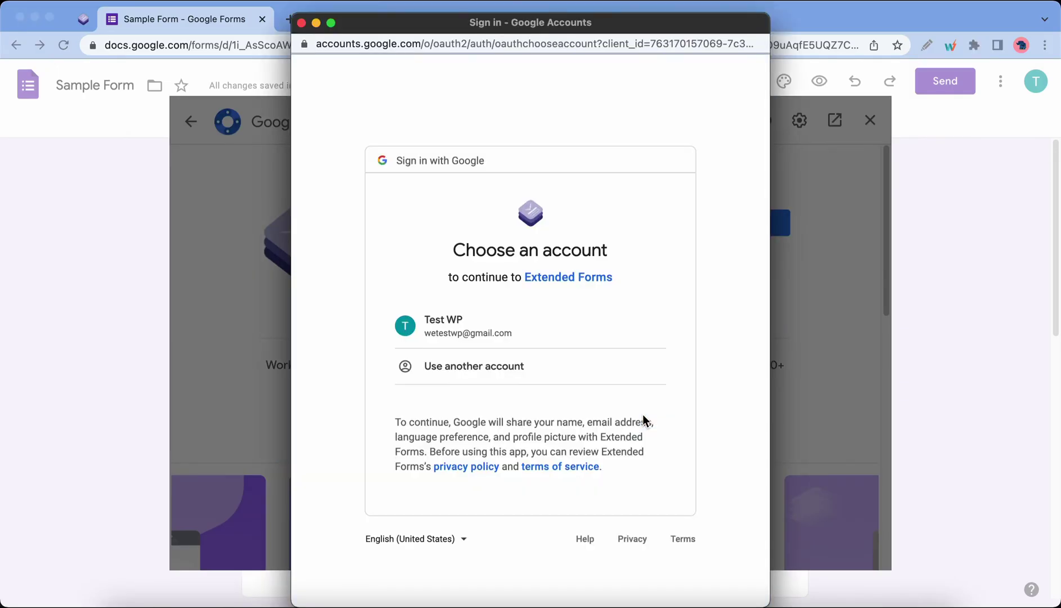
left_click(487, 314)
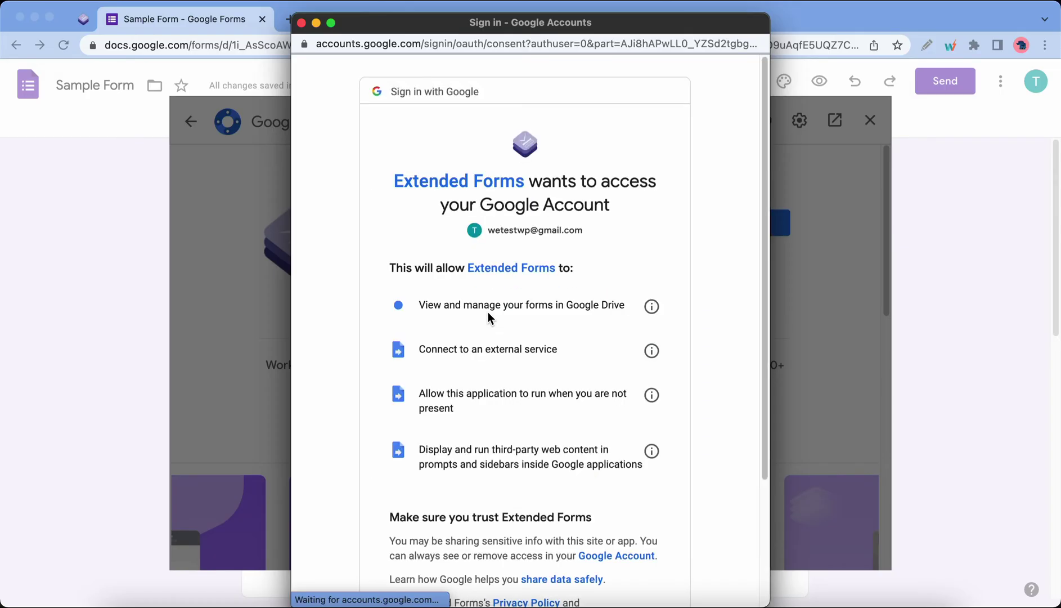
scroll(596, 398, "down", 3)
left_click(623, 500)
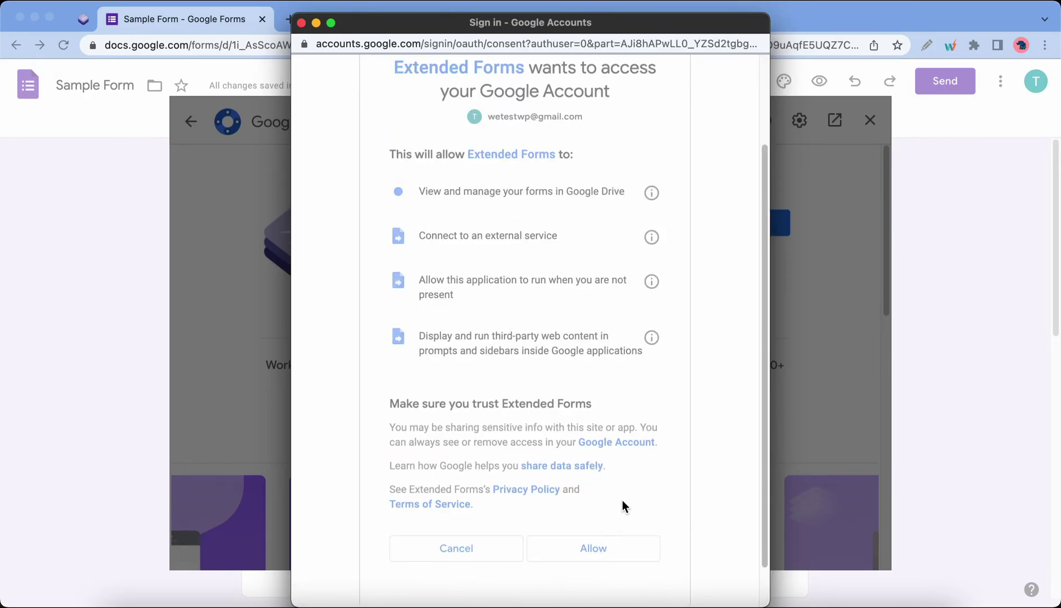
left_click(626, 423)
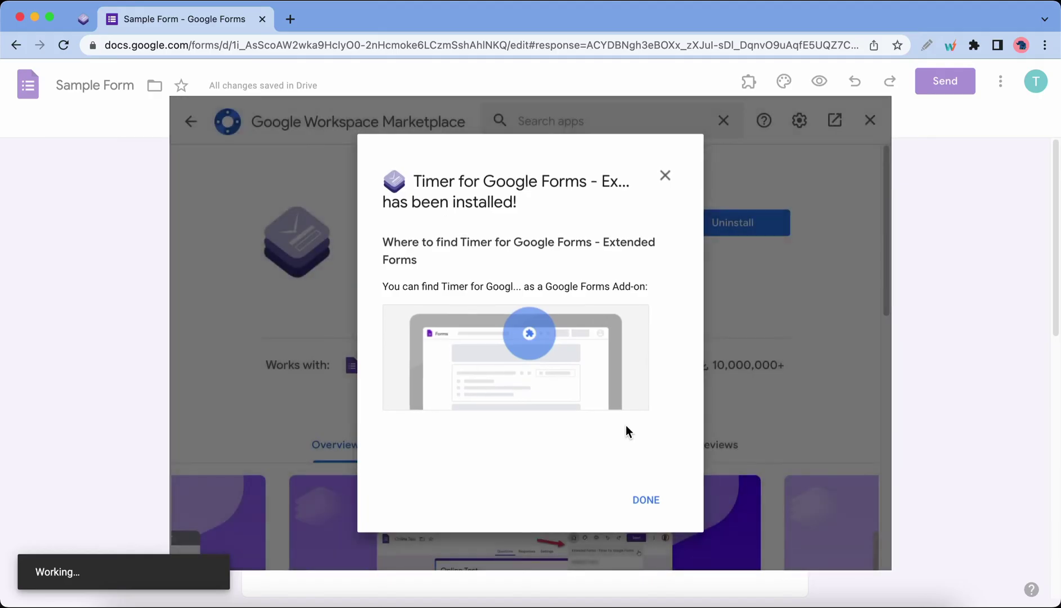
left_click(639, 500)
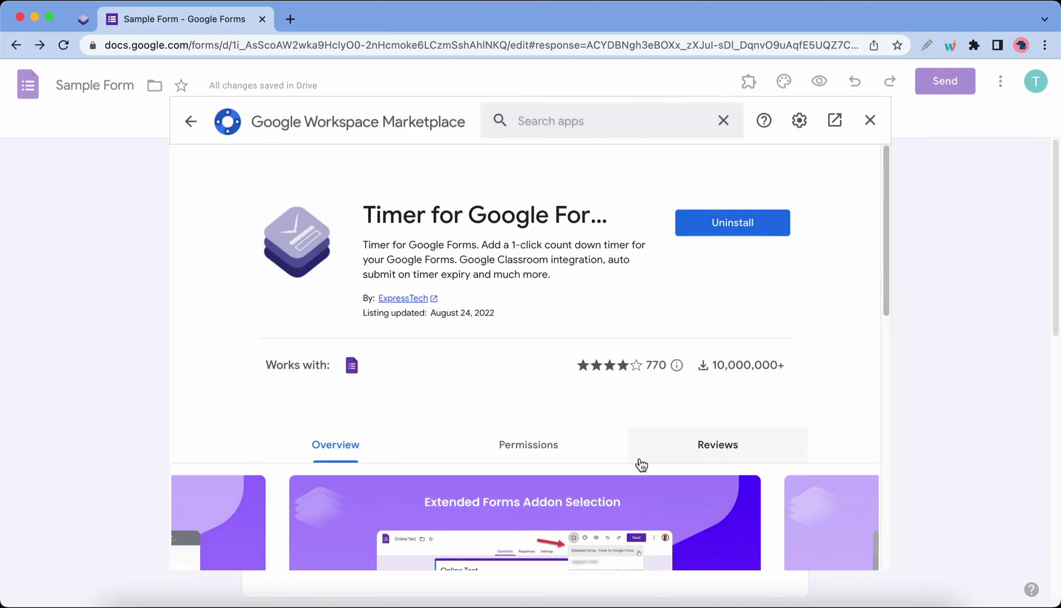
Launch Timer for Google Forms from the Add-ons menu to show its timer configuration panel.
left_click(870, 119)
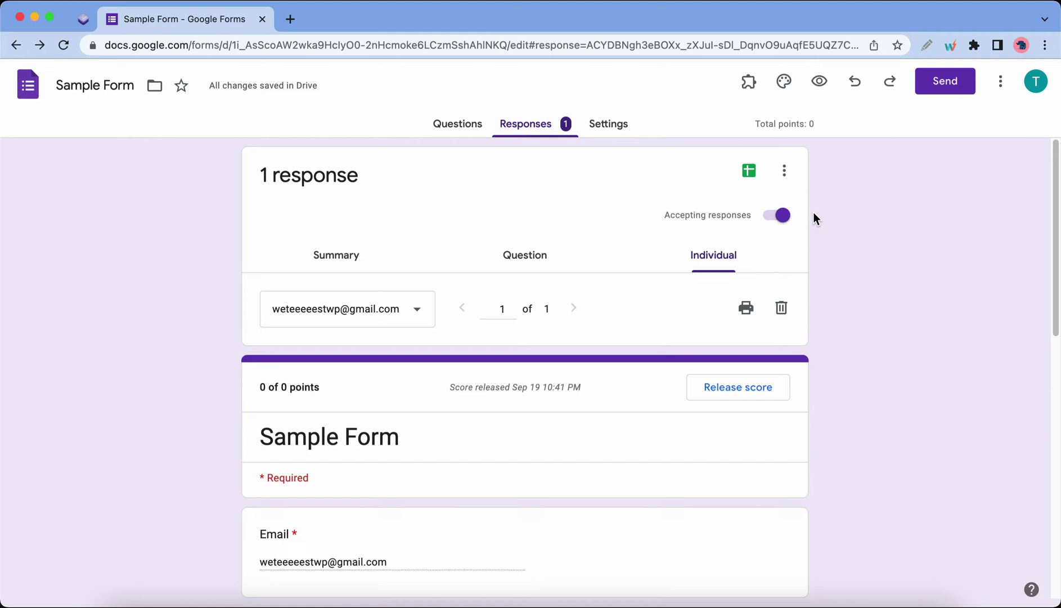
left_click(749, 81)
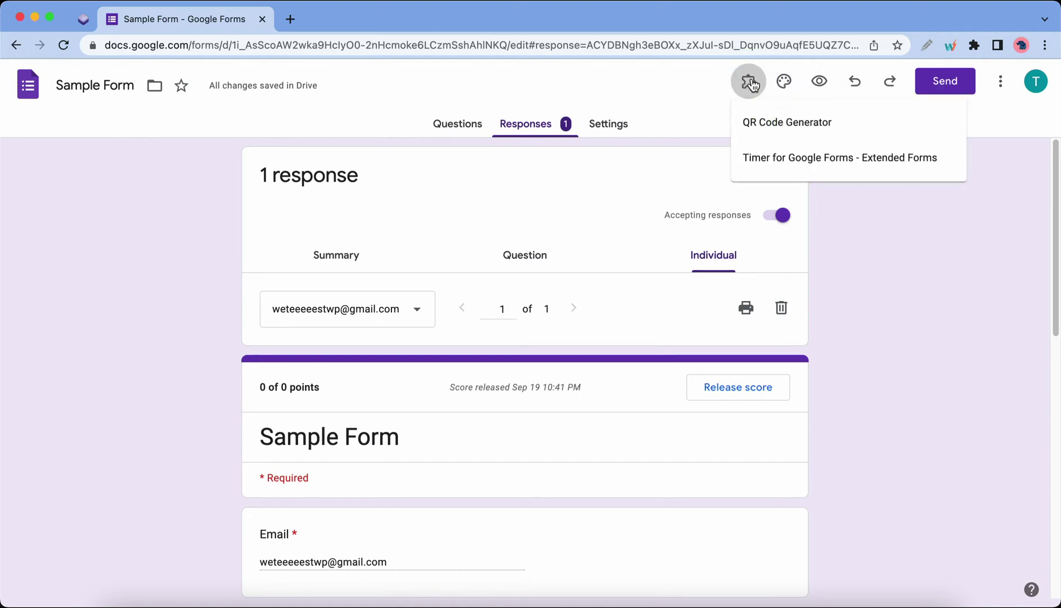
left_click(778, 162)
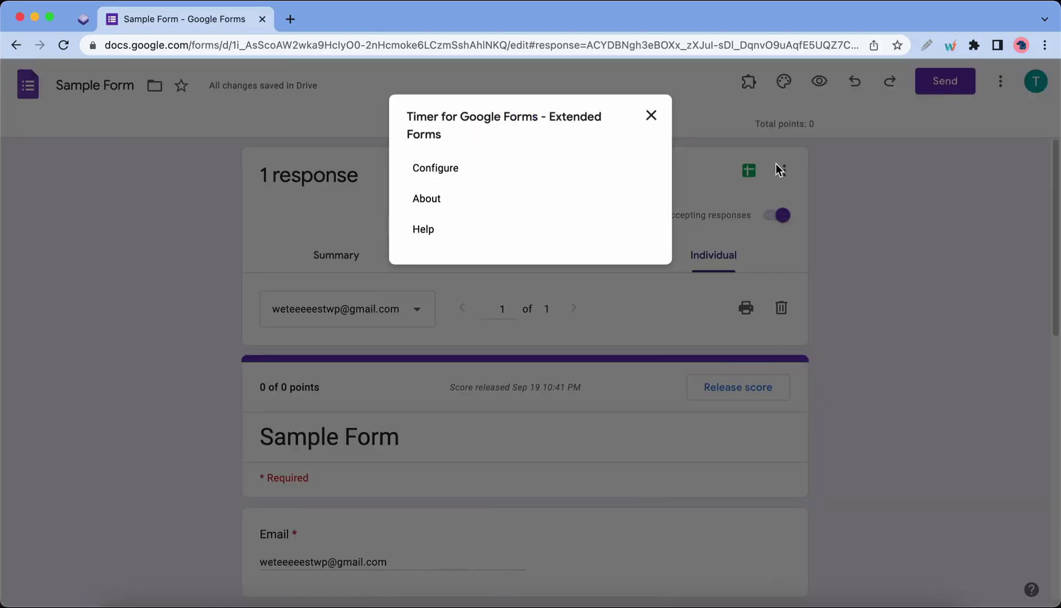
left_click(457, 169)
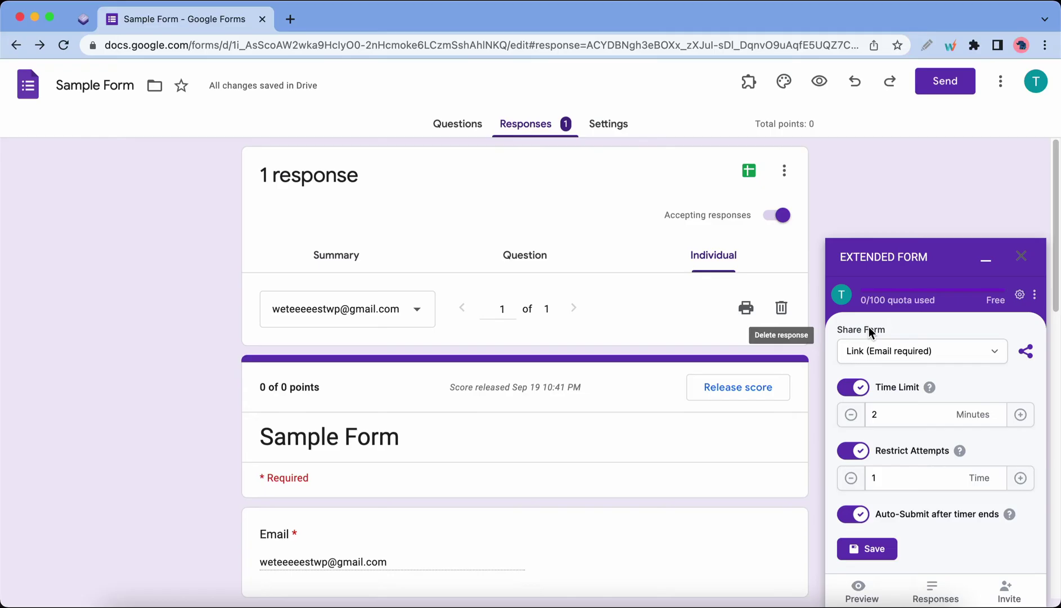
Keep sharing as link with email required and set the time limit to 2 minutes.
left_click(961, 352)
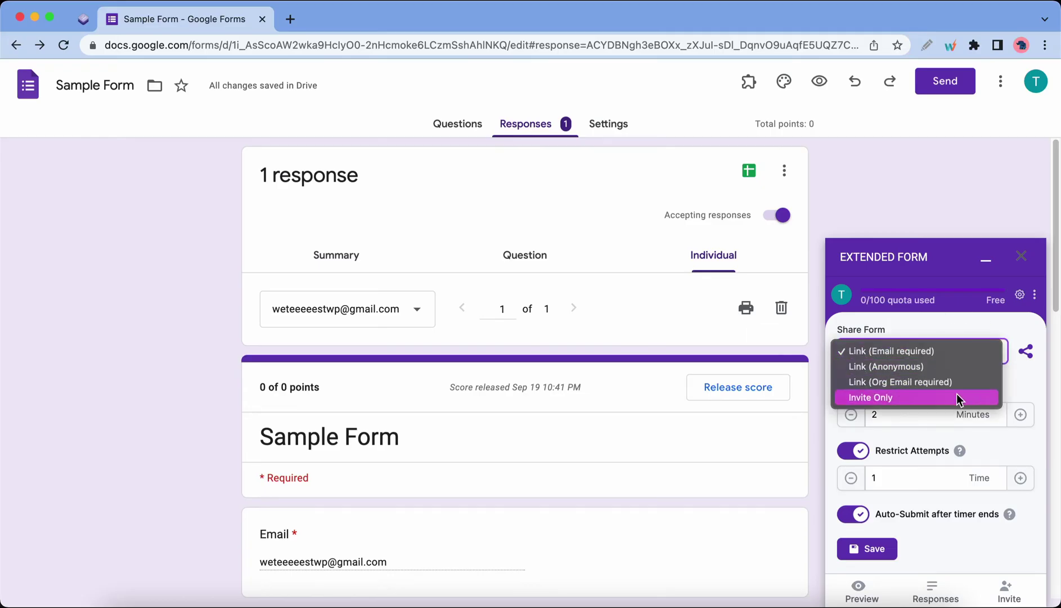
left_click(1024, 383)
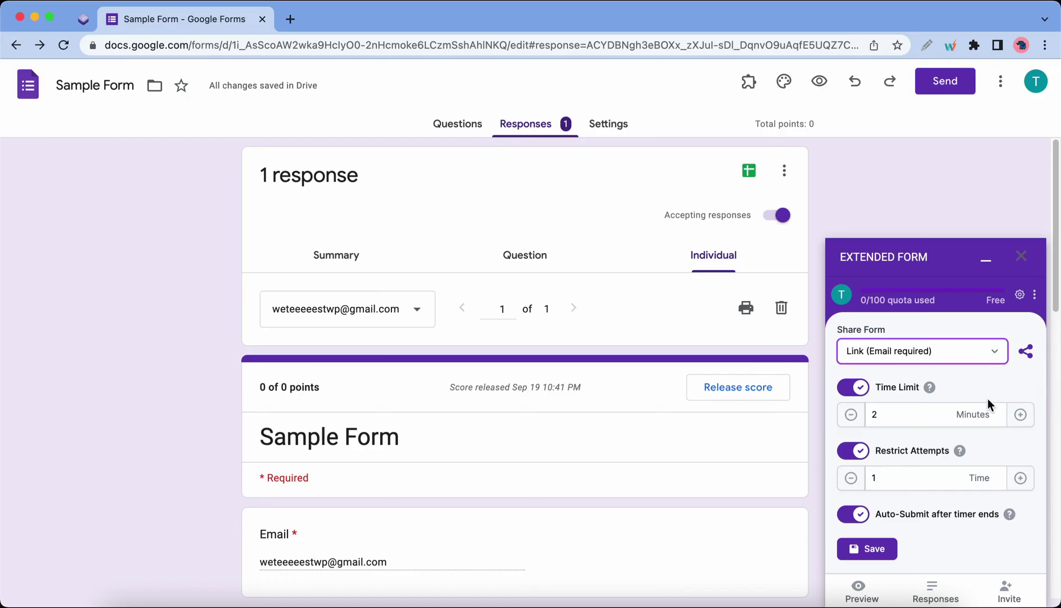
left_click(1021, 415)
left_click(1023, 417)
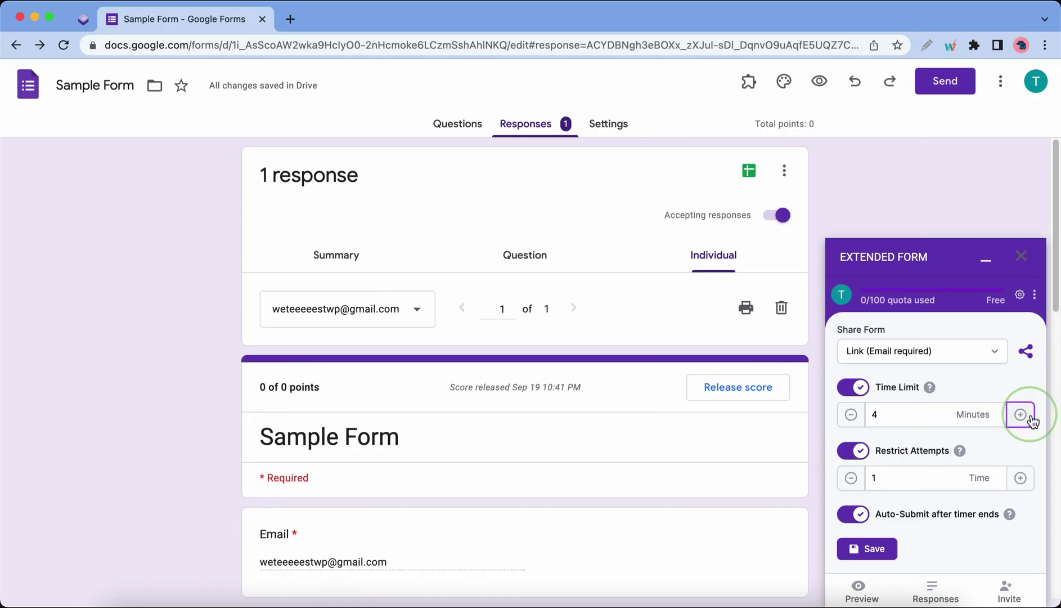
left_click(1022, 417)
left_click(1023, 417)
left_click(852, 416)
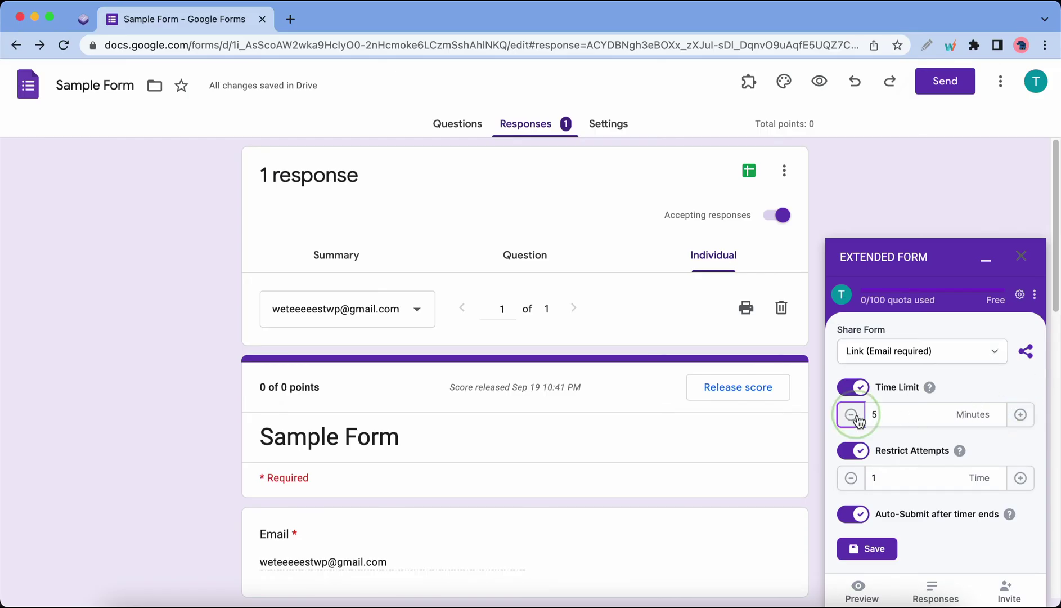
left_click(854, 418)
left_click(855, 418)
left_click(856, 420)
Save the timer settings and copy the form's share link.
left_click(889, 548)
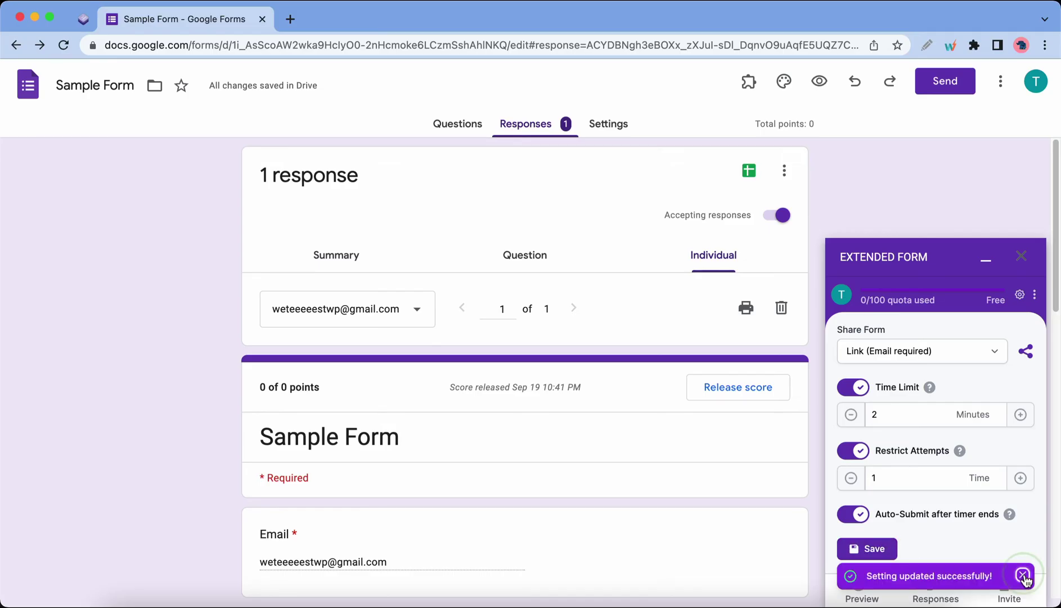
left_click(1023, 575)
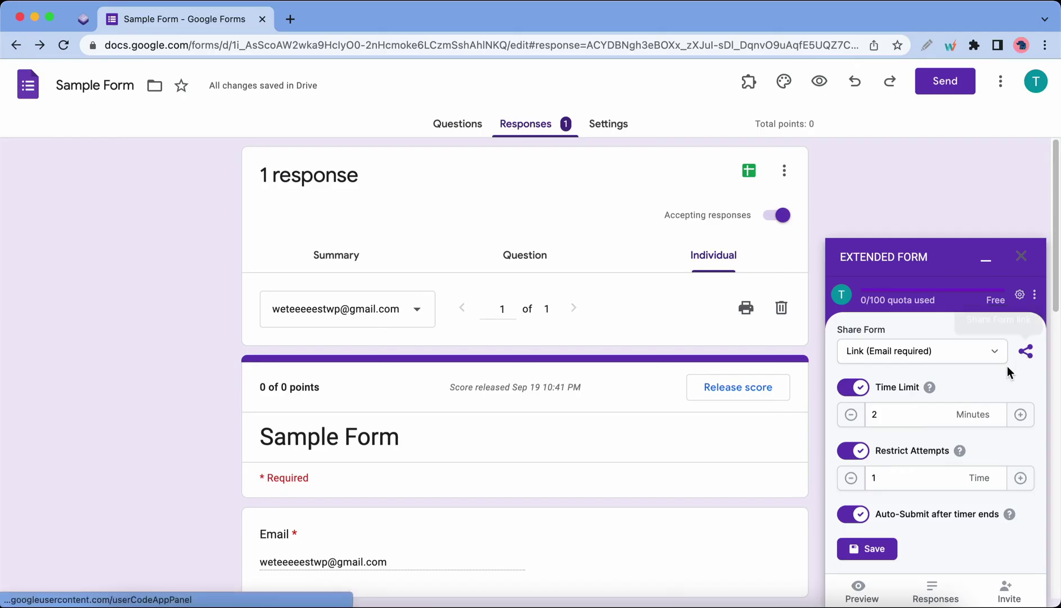
left_click(1028, 358)
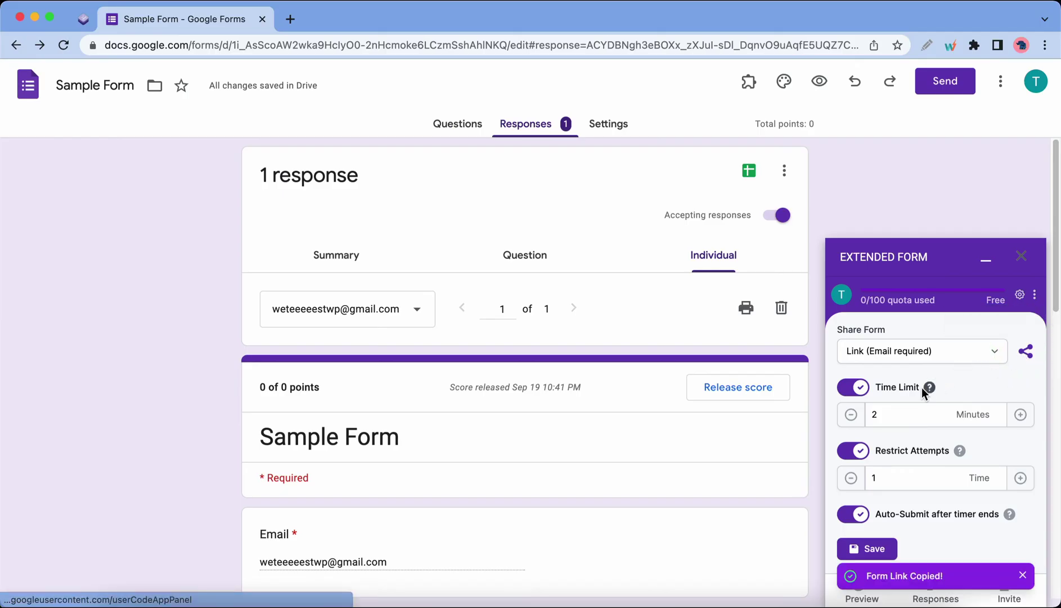
Try the copied link in a new tab, then close the sign-in page.
left_click(291, 20)
key("super+v")
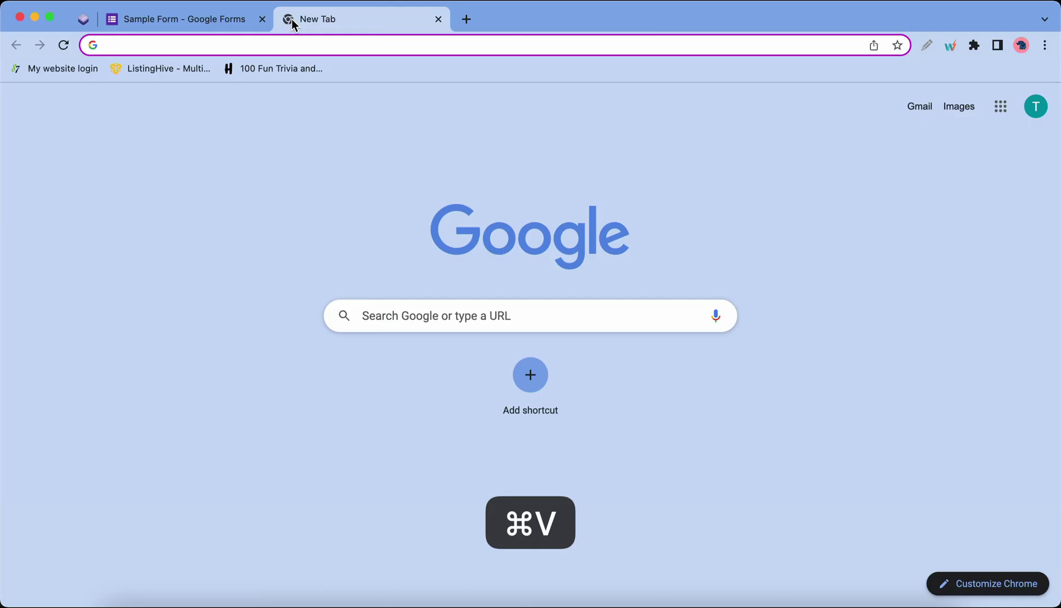
key("Return")
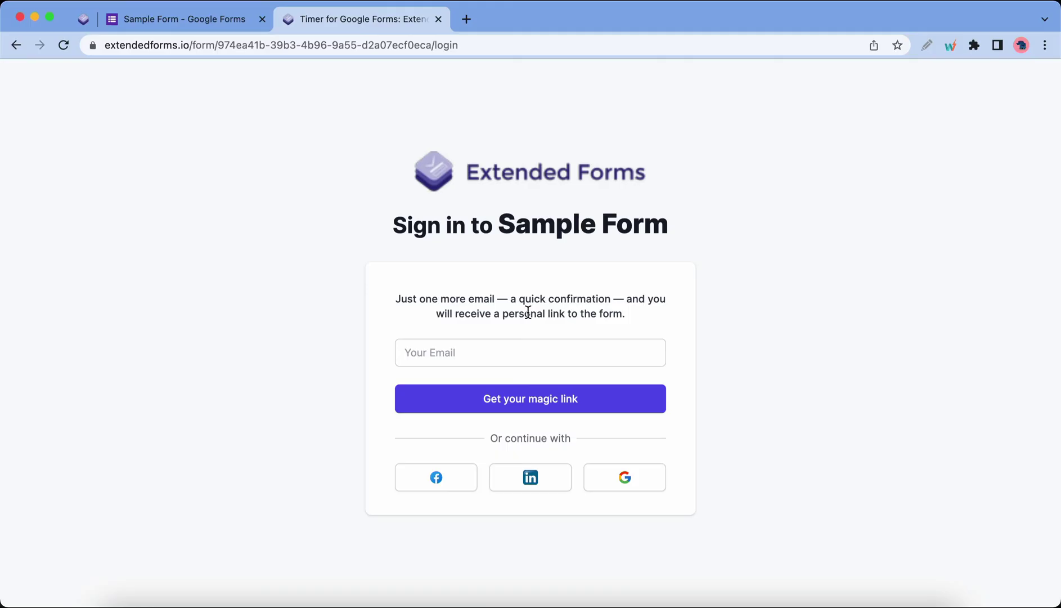
left_click(439, 20)
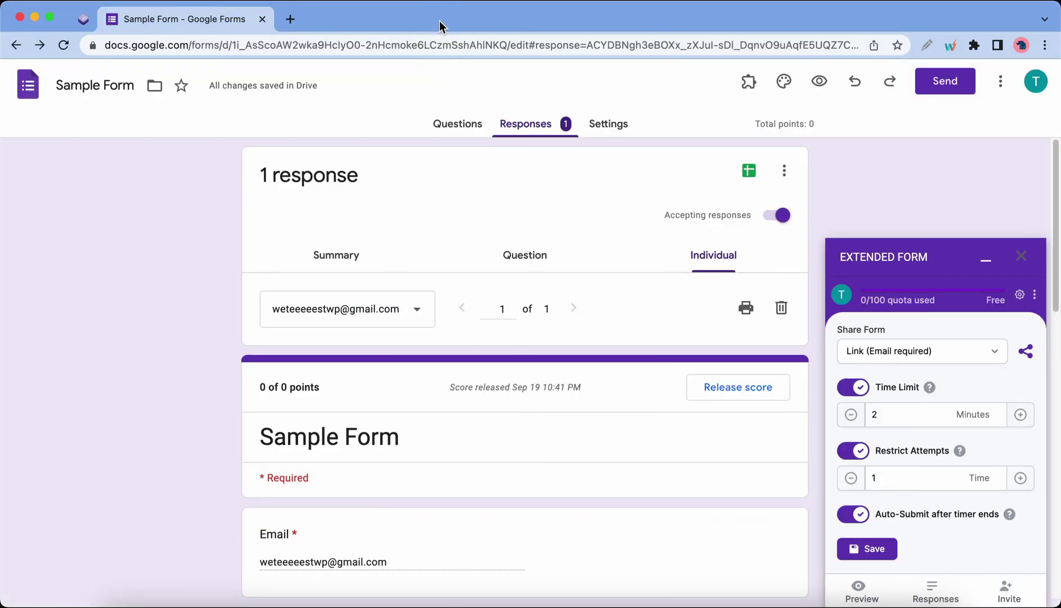
Preview and start the timed test, answer Option 2 and Option 1, and submit it.
left_click(855, 590)
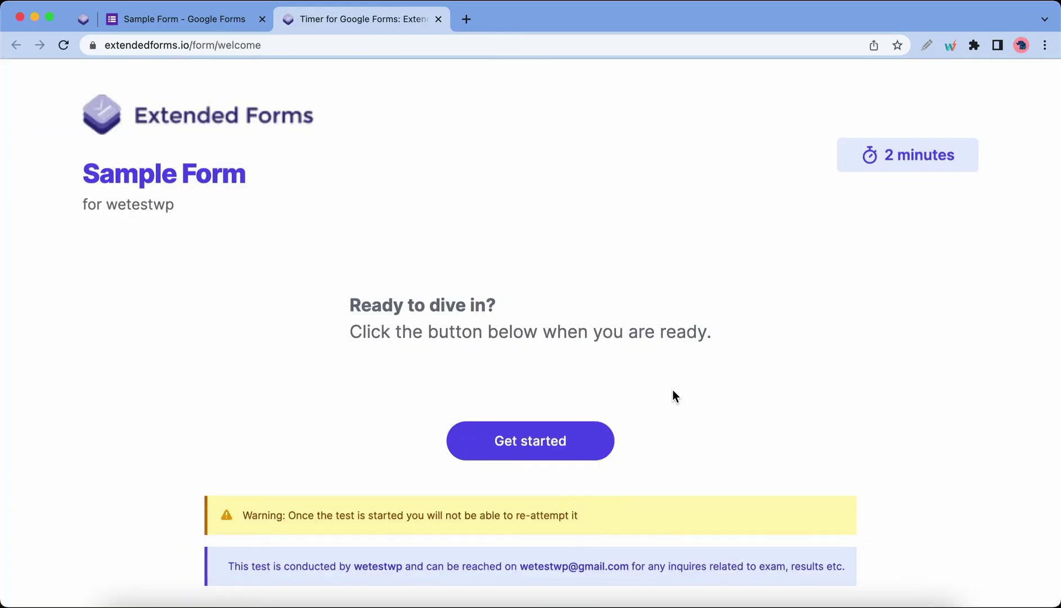
left_click(598, 436)
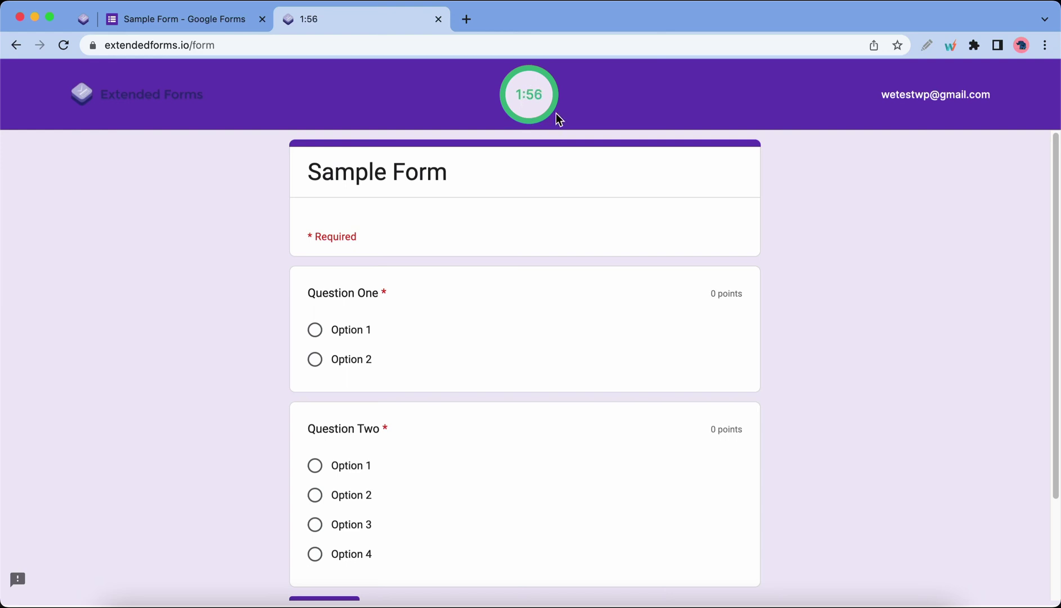
left_click(316, 359)
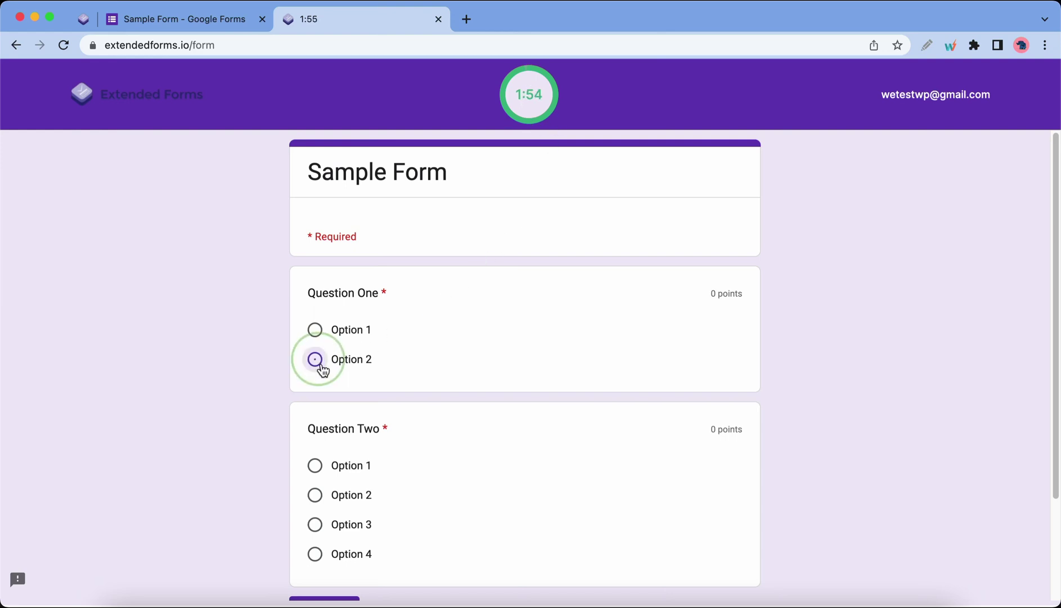
left_click(315, 466)
scroll(441, 357, "down", 3)
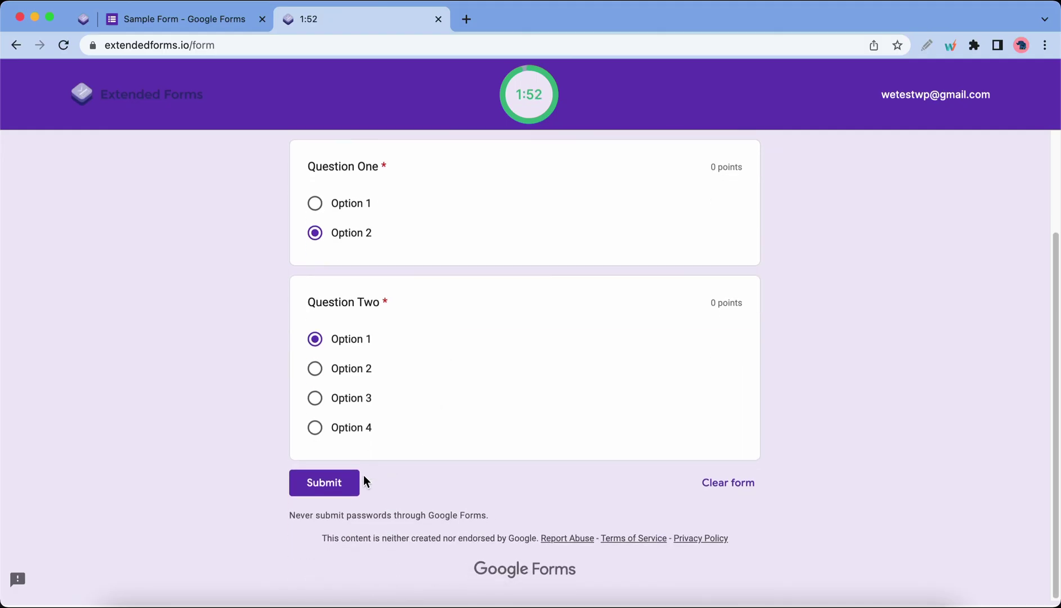
left_click(347, 482)
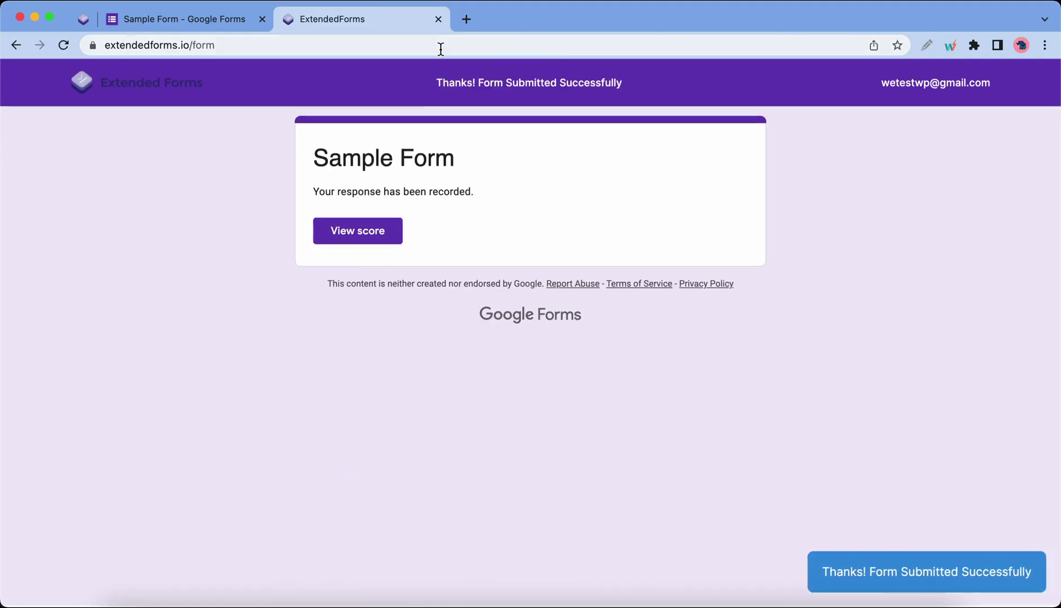
left_click(439, 20)
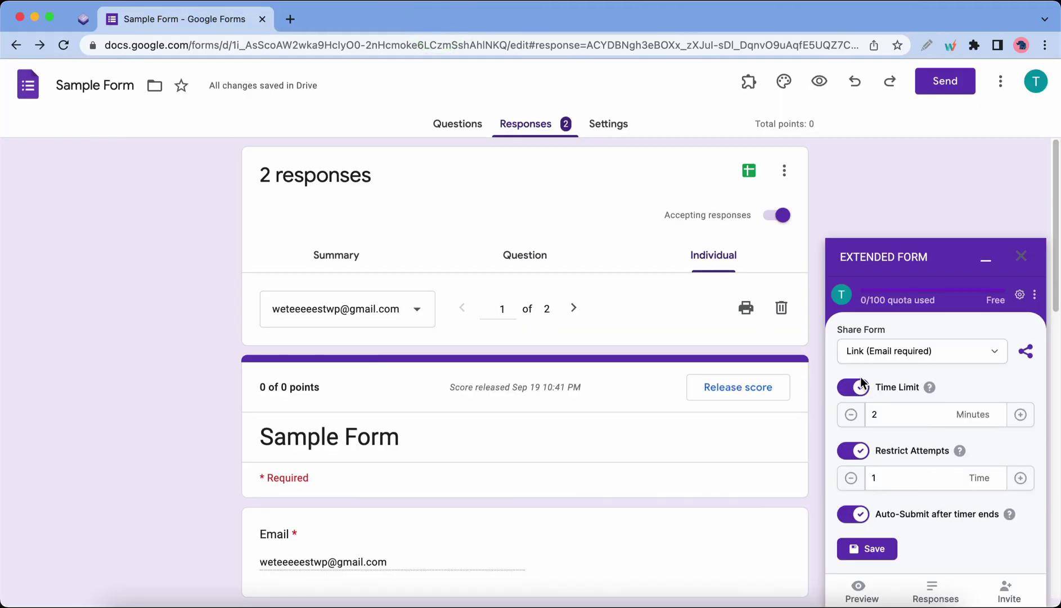
Open Sample Form's responses in Extended Forms and attempt a CSV export, declining the upgrade.
left_click(935, 592)
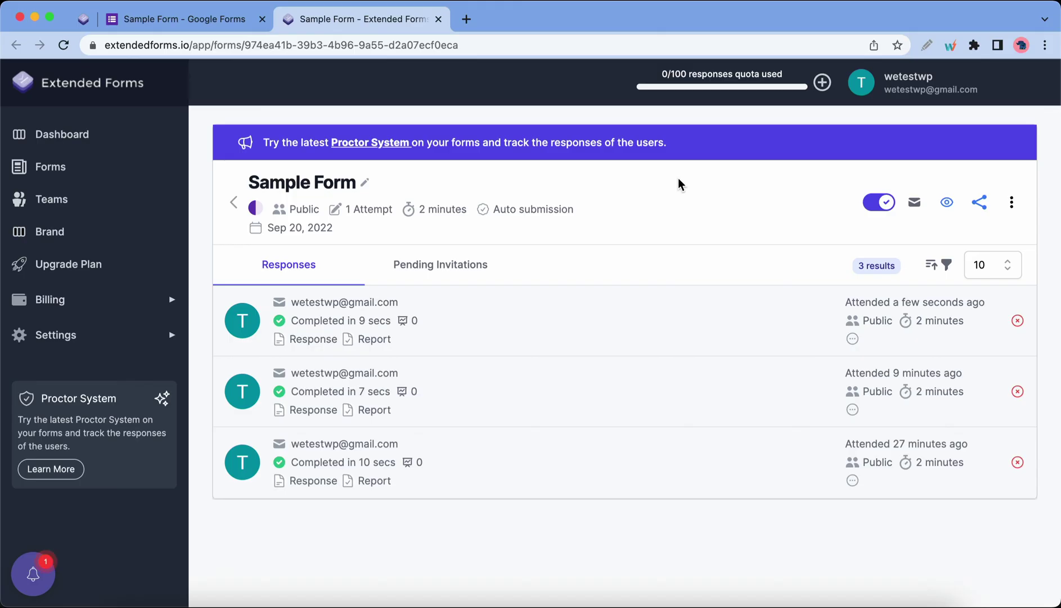
left_click(1011, 203)
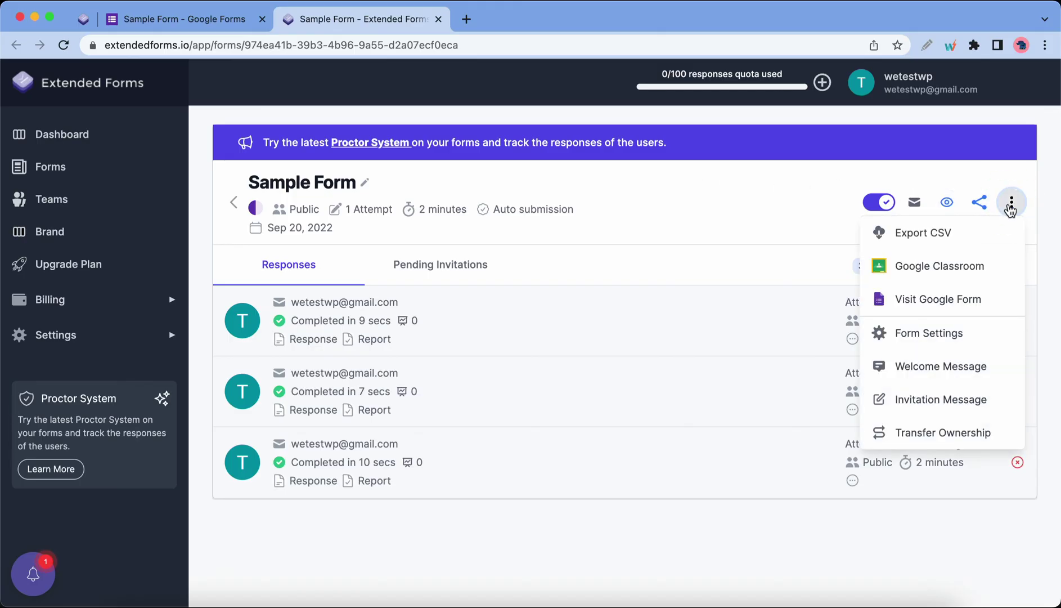
left_click(943, 231)
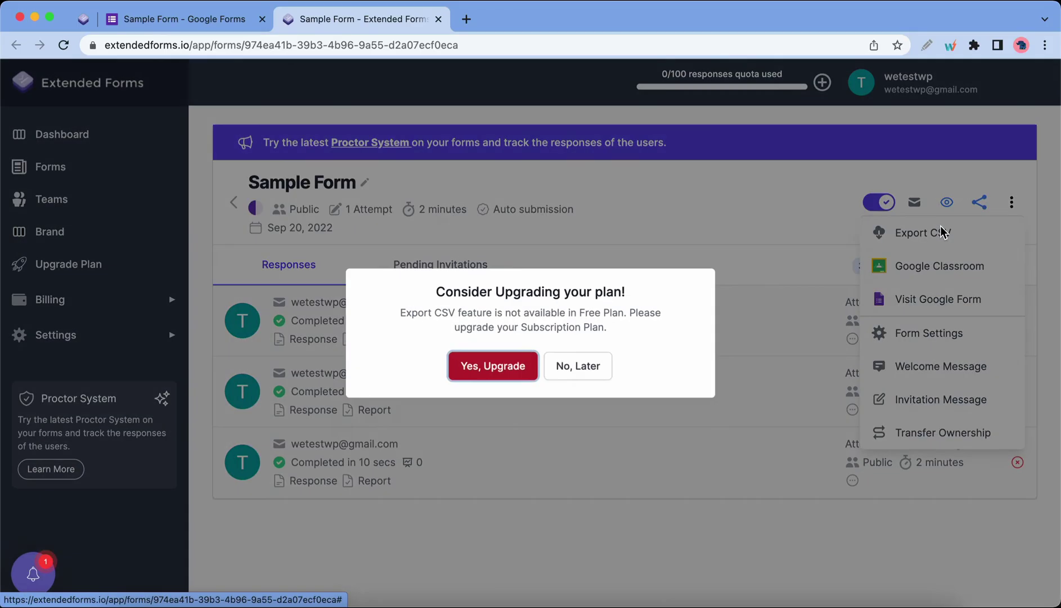
left_click(602, 365)
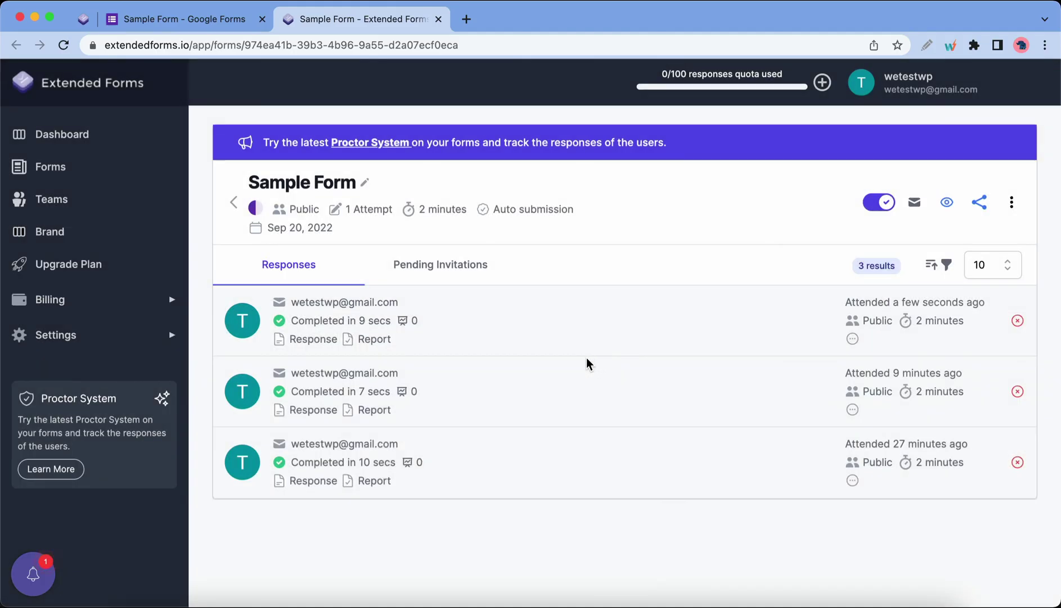
Check the latest respondent's graded answer sheet, then view the Extended Forms dashboard.
left_click(300, 336)
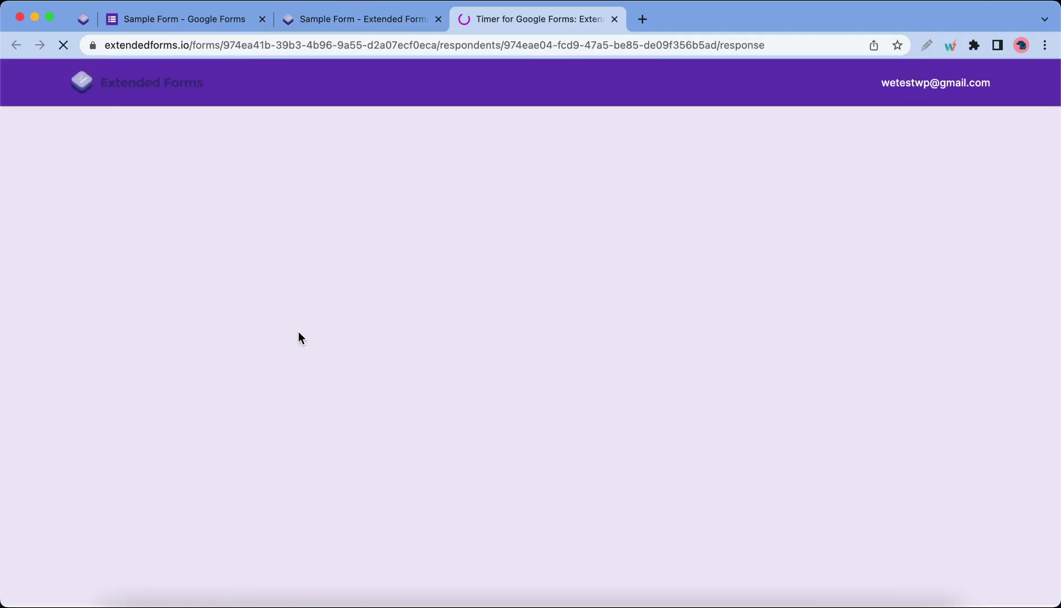
scroll(315, 337, "down", 5)
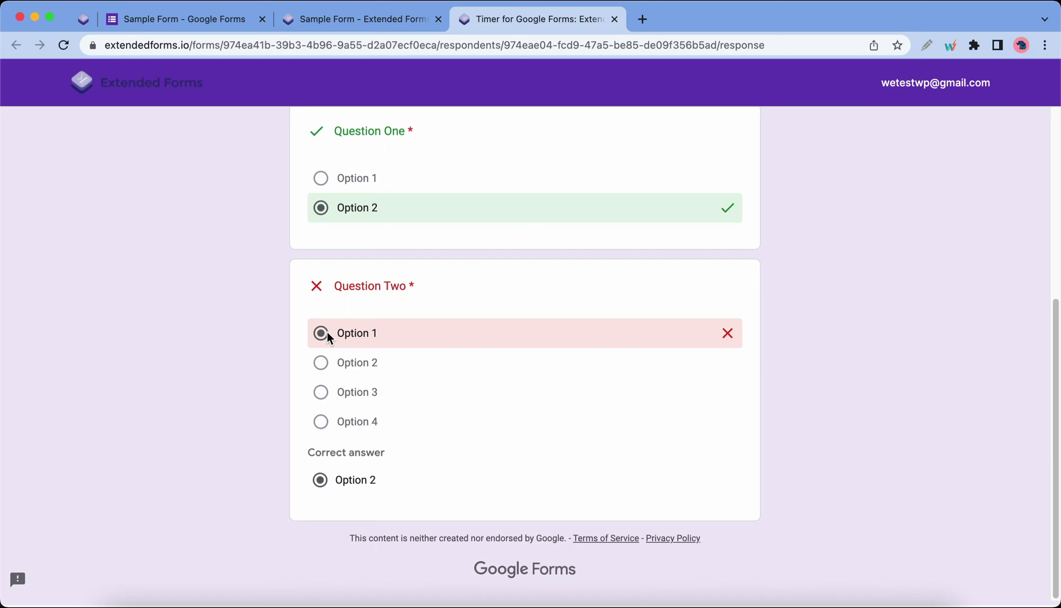
scroll(329, 337, "up", 5)
key("super+w")
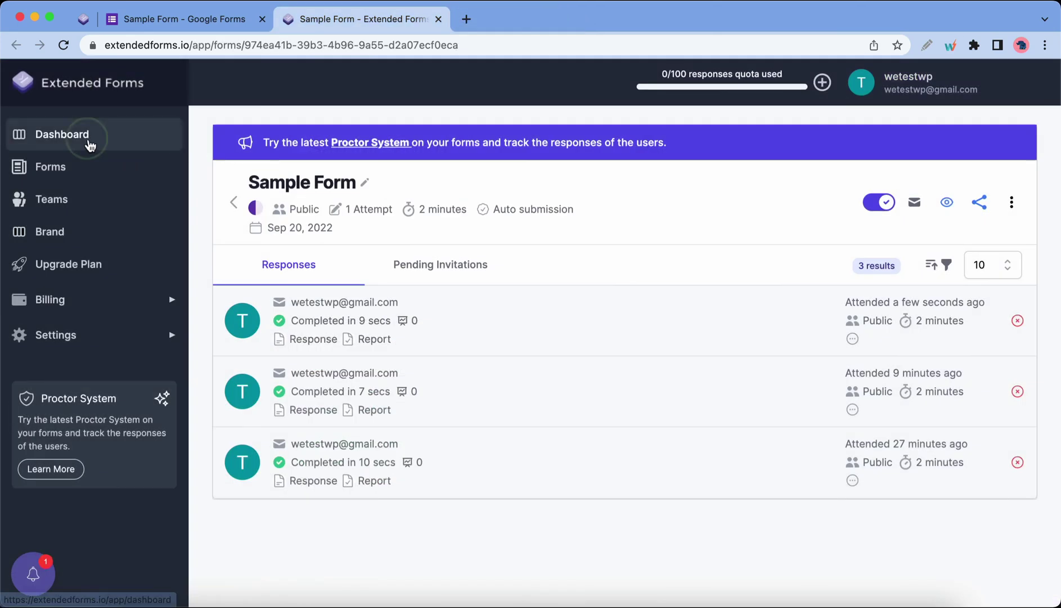
left_click(90, 138)
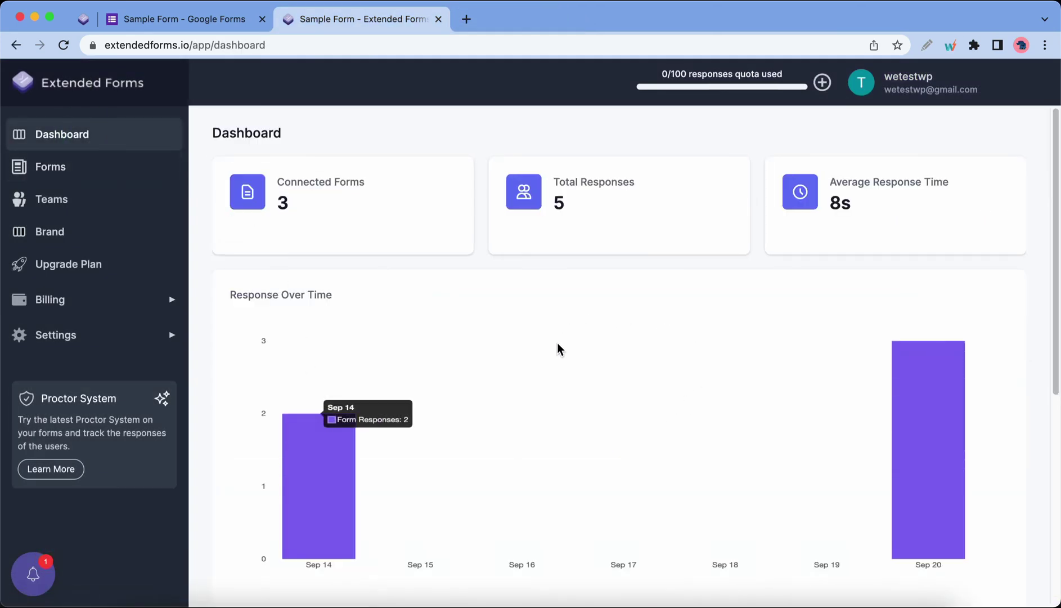
scroll(589, 379, "down", 3)
scroll(589, 377, "up", 3)
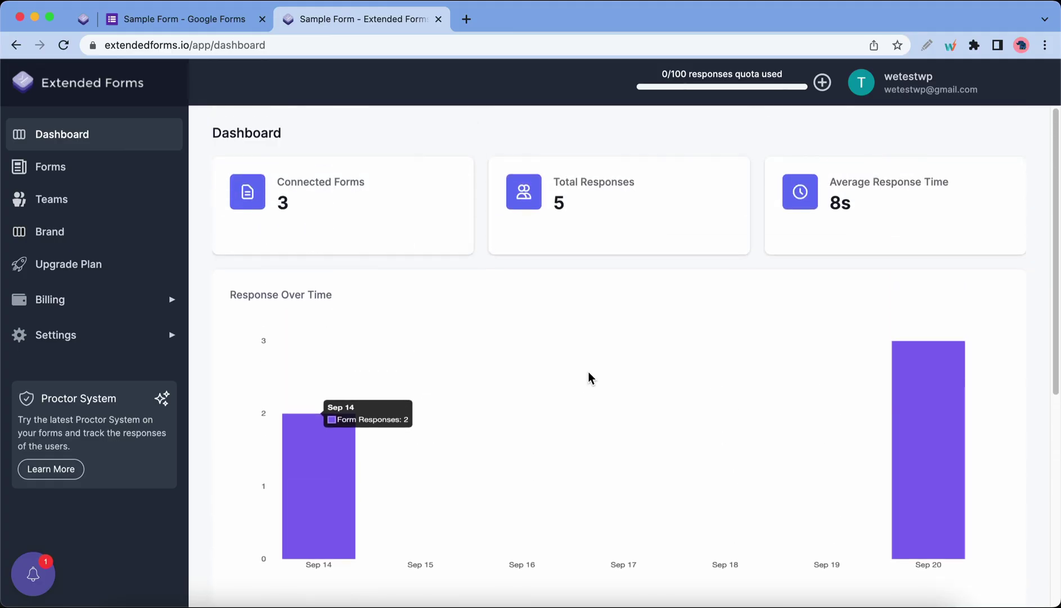